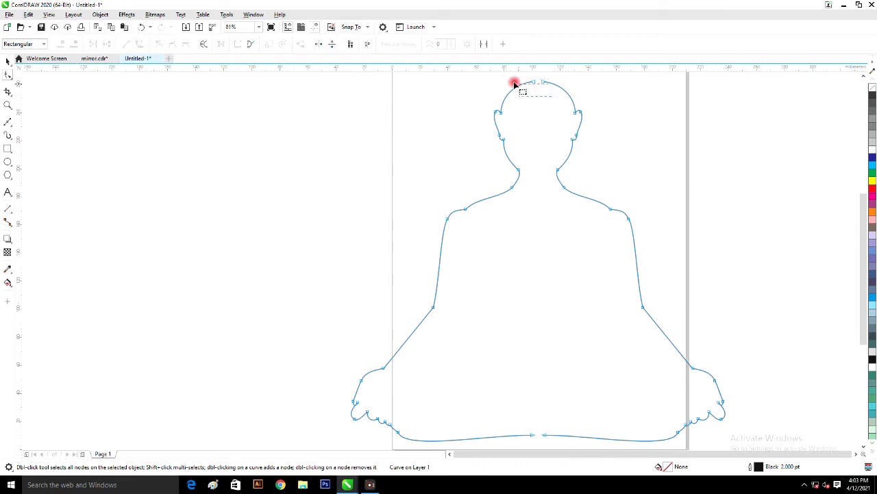
Step: Join the open end nodes at the head's crown and at the centre of the base to close the figure's outline
{"action": "left_click", "coordinate": [92, 45]}
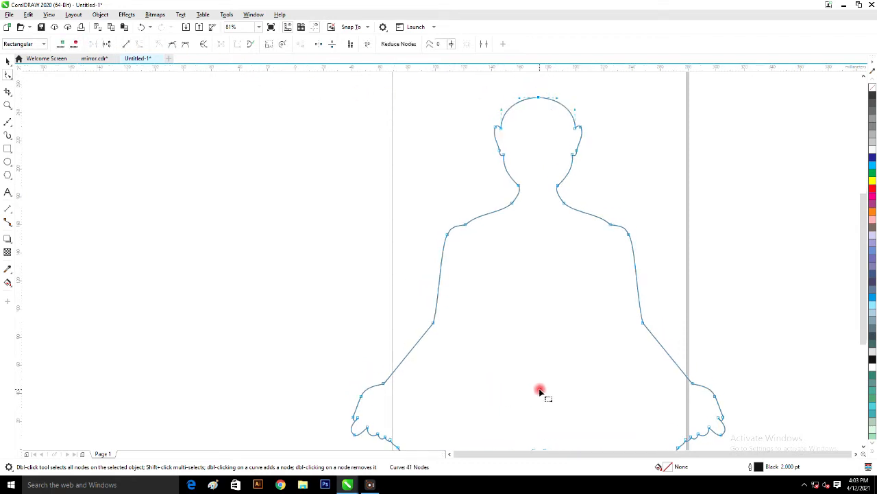
{"action": "left_click_drag", "start_coordinate": [422, 410], "coordinate": [466, 439]}
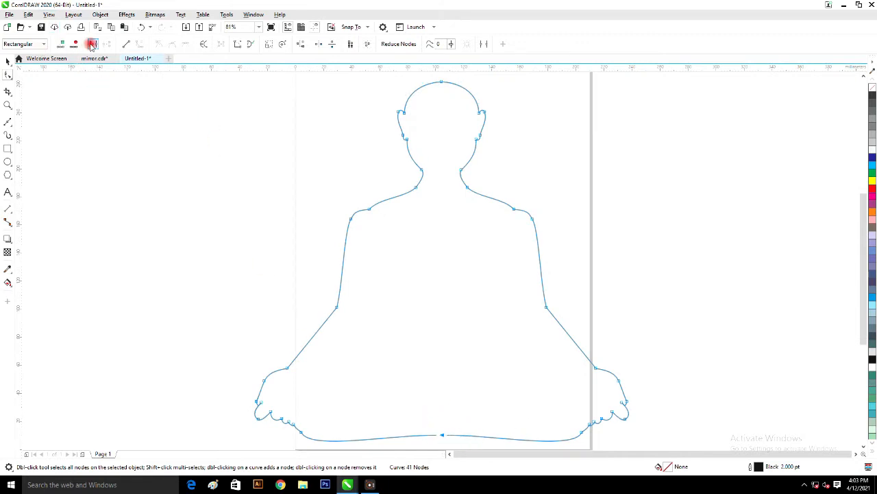
{"action": "key", "text": "space"}
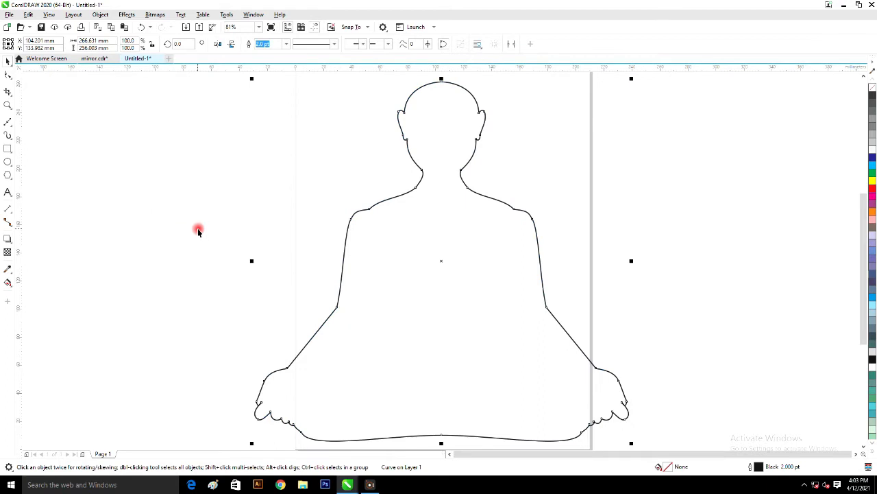
Step: Draw a closed Bézier shape for the gap between the figure's left-hand arm and torso, tapering towards the wrist
{"action": "left_click", "coordinate": [7, 121]}
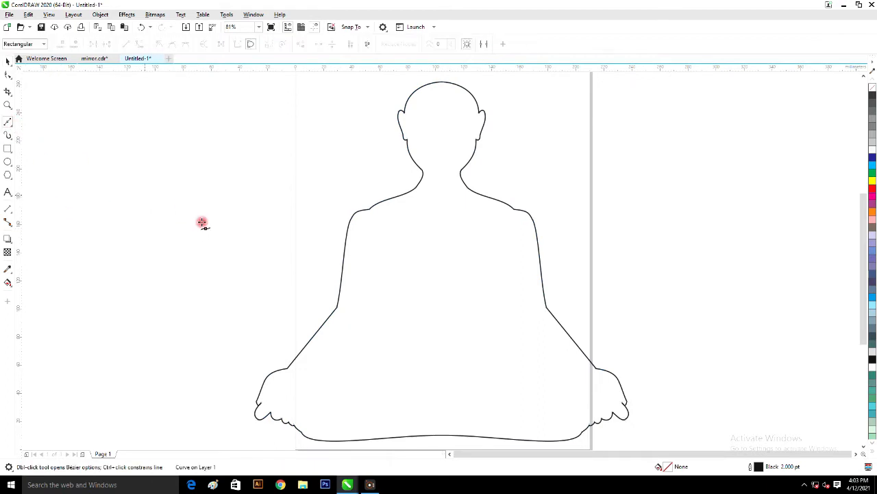
{"action": "left_click", "coordinate": [379, 266]}
{"action": "left_click", "coordinate": [398, 324]}
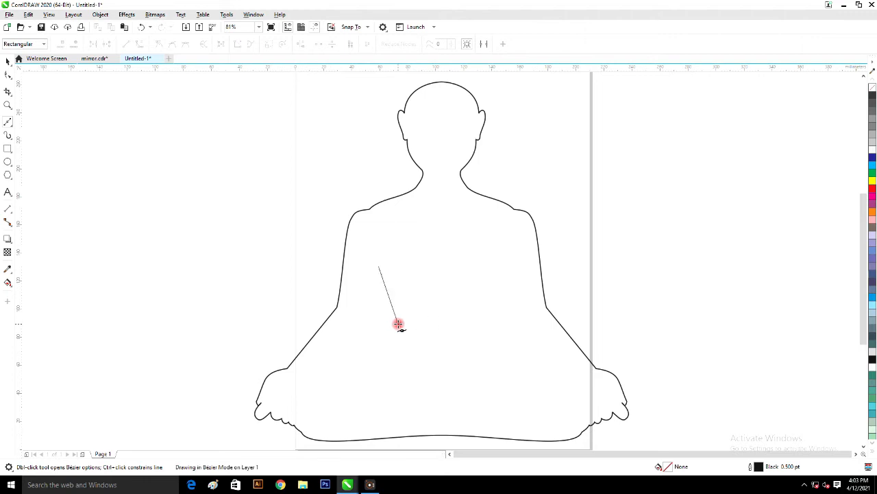
{"action": "left_click", "coordinate": [399, 325]}
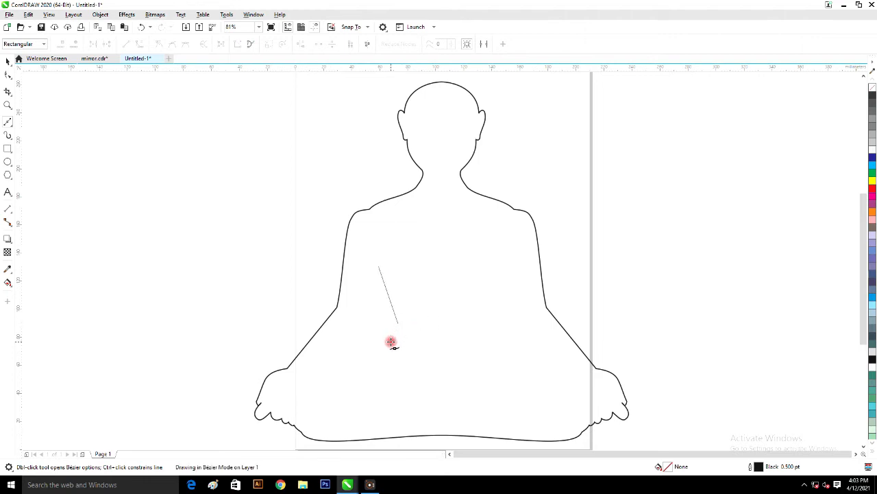
{"action": "left_click_drag", "start_coordinate": [389, 341], "coordinate": [377, 358]}
{"action": "key", "text": "space"}
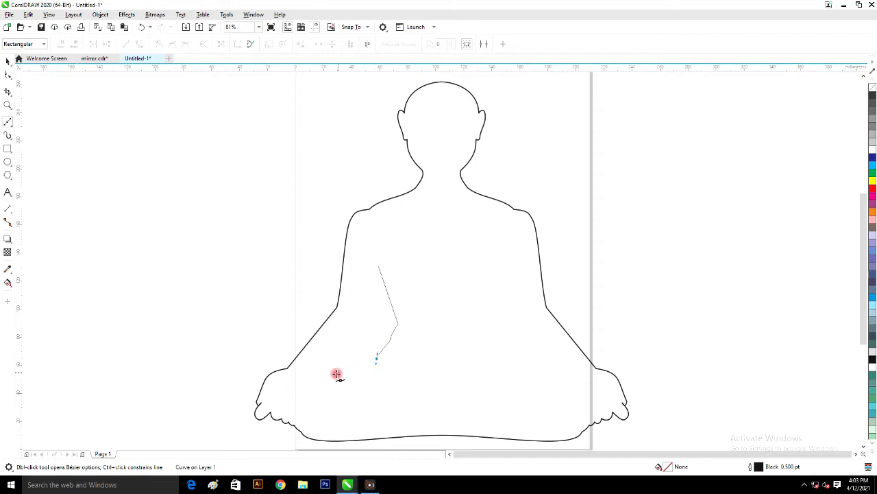
{"action": "left_click", "coordinate": [307, 393]}
{"action": "key", "text": "space"}
{"action": "left_click", "coordinate": [306, 383]}
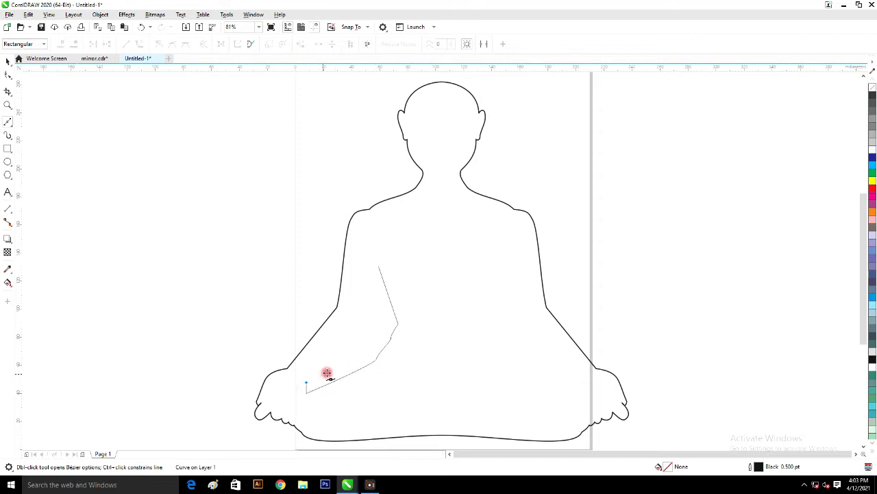
{"action": "left_click", "coordinate": [370, 324]}
{"action": "key", "text": "space"}
{"action": "left_click", "coordinate": [379, 269]}
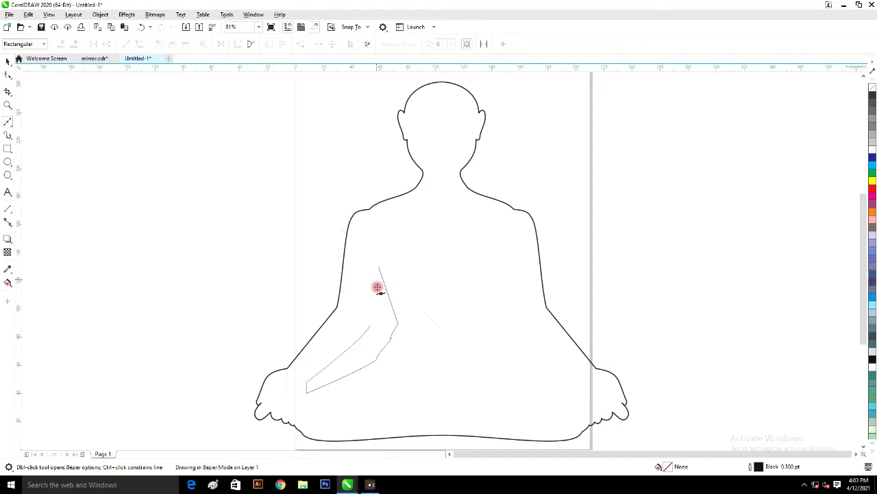
Step: Shift the arm-gap shape's upper tip and its torso-side nodes slightly towards the torso
{"action": "left_click", "coordinate": [9, 76]}
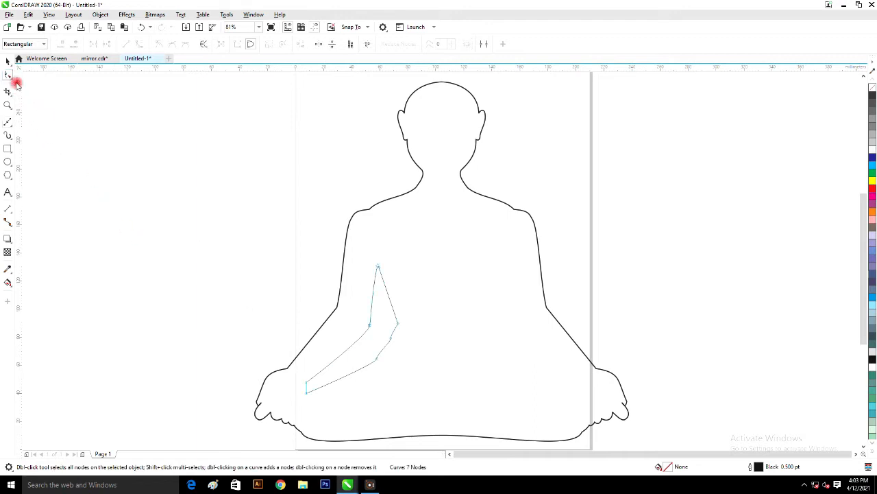
{"action": "left_click_drag", "start_coordinate": [361, 257], "coordinate": [383, 279]}
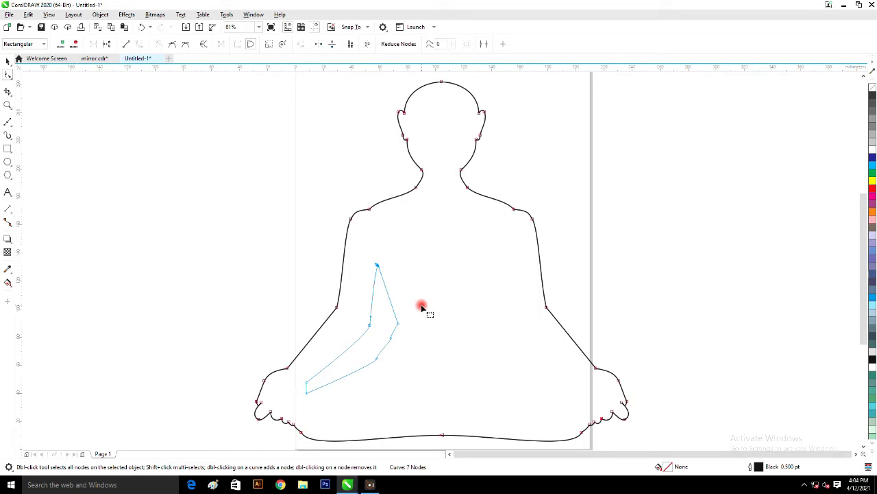
{"action": "left_click_drag", "start_coordinate": [422, 307], "coordinate": [384, 362]}
{"action": "key", "text": "space"}
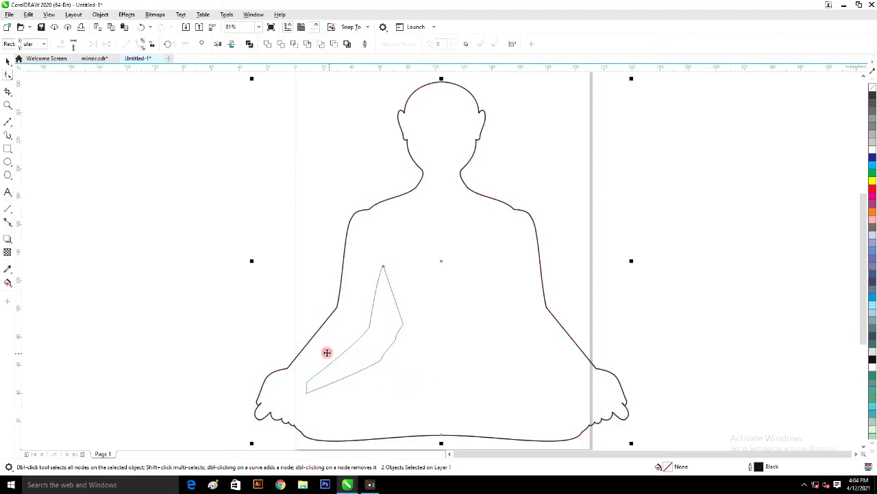
Step: Set the arm-gap shape's outline width to 3.0 pt
{"action": "left_click", "coordinate": [381, 340]}
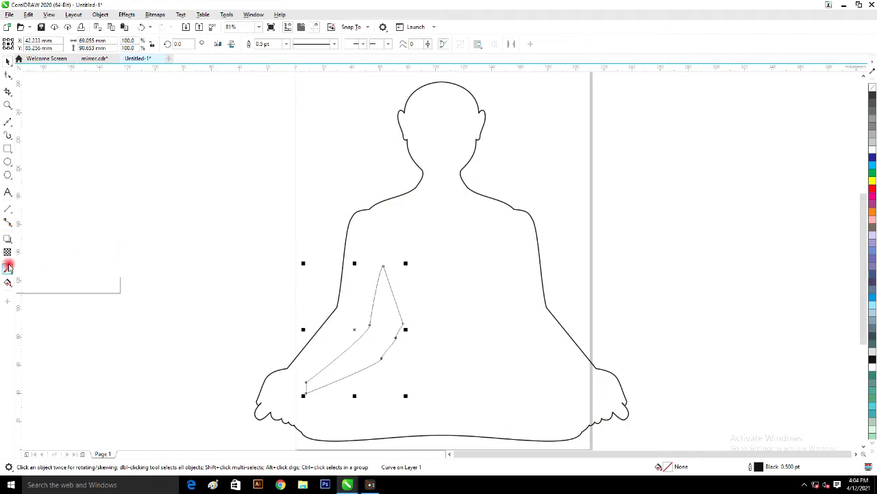
{"action": "key", "text": "F12"}
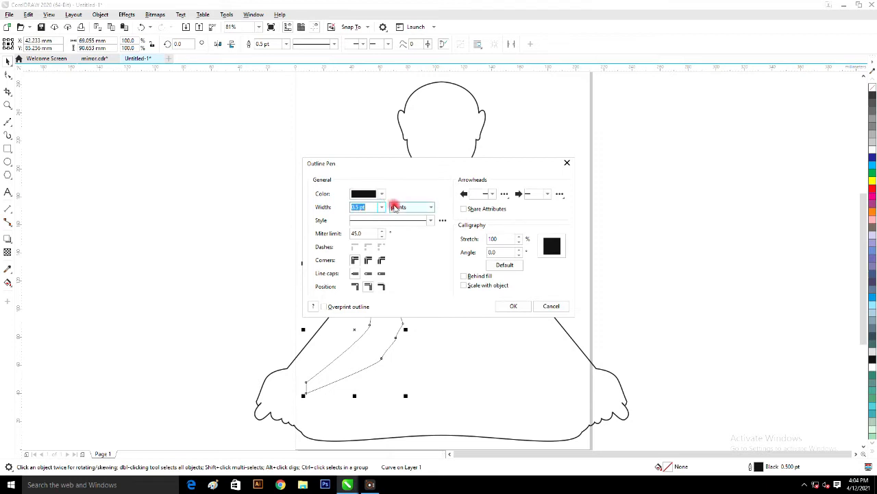
{"action": "left_click", "coordinate": [381, 207]}
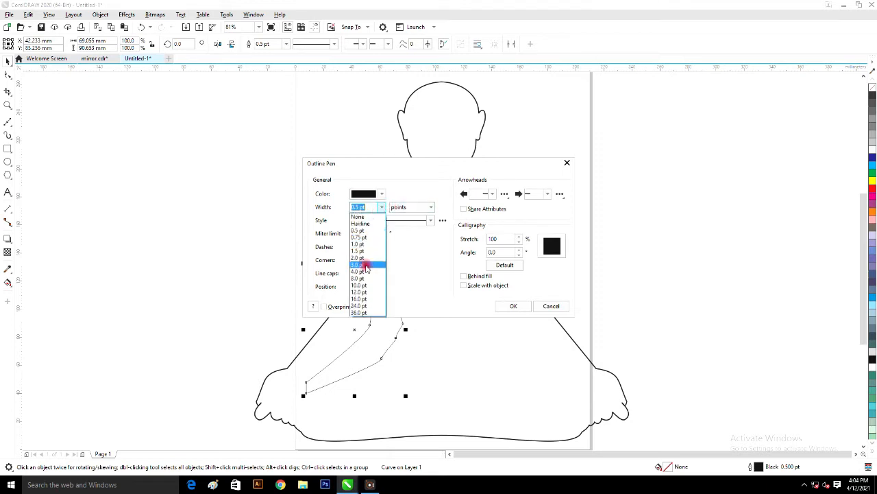
{"action": "left_click", "coordinate": [360, 264]}
{"action": "left_click", "coordinate": [513, 306]}
{"action": "left_click", "coordinate": [225, 276]}
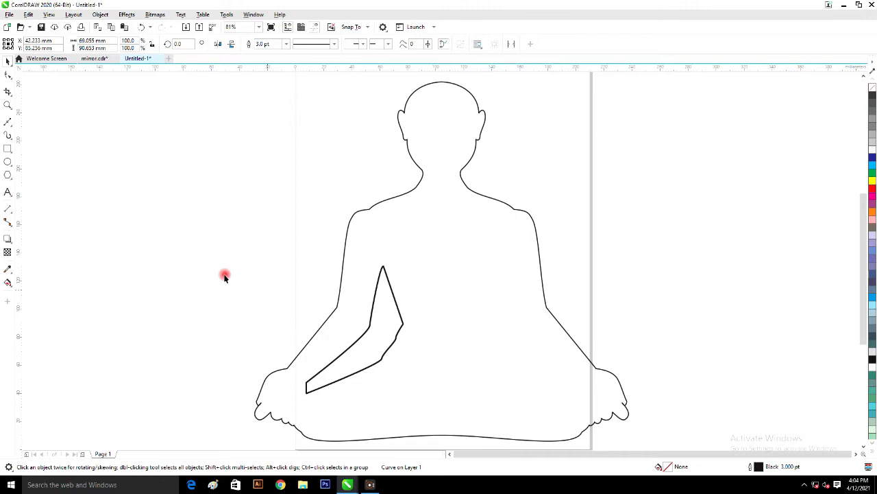
Step: Place a horizontally mirrored copy of the arm-gap shape between the torso and the opposite arm, level with the original
{"action": "left_click", "coordinate": [378, 313]}
{"action": "left_click_drag", "start_coordinate": [303, 329], "coordinate": [494, 315]}
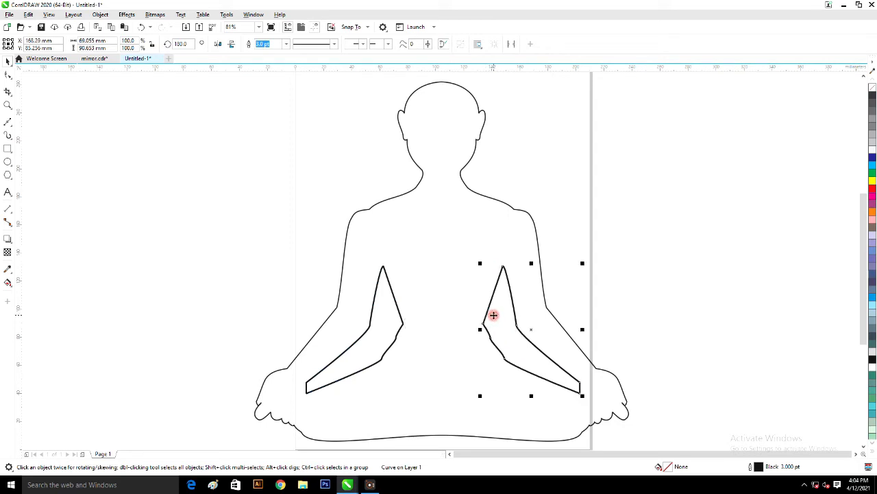
{"action": "left_click", "coordinate": [542, 282]}
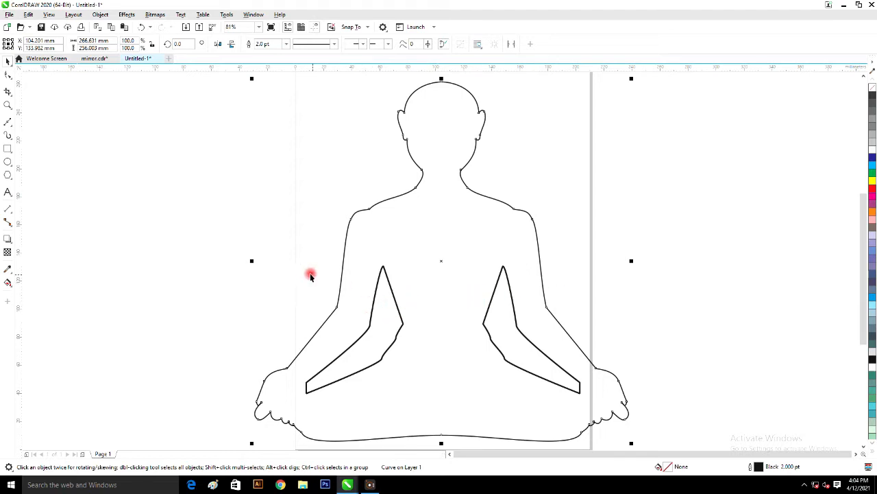
{"action": "left_click", "coordinate": [290, 261]}
Step: Combine the two arm-gap shapes into a single curve
{"action": "left_click", "coordinate": [388, 303]}
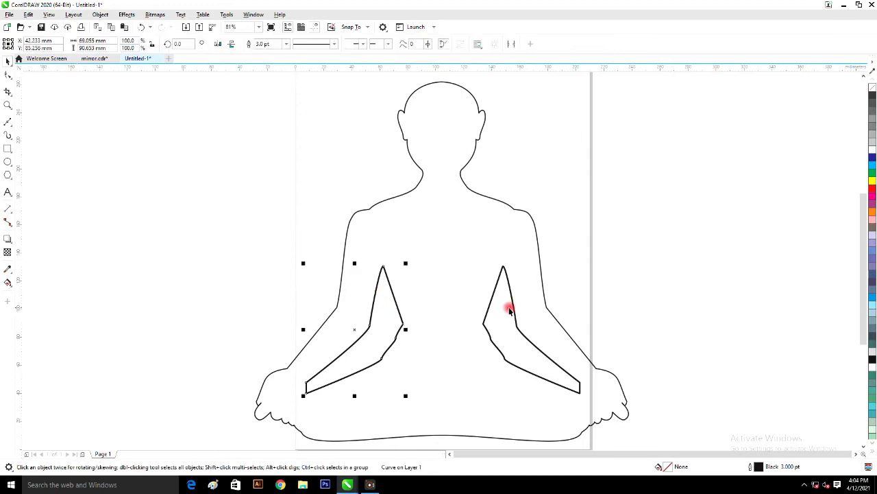
{"action": "left_click", "coordinate": [507, 291], "text": "shift"}
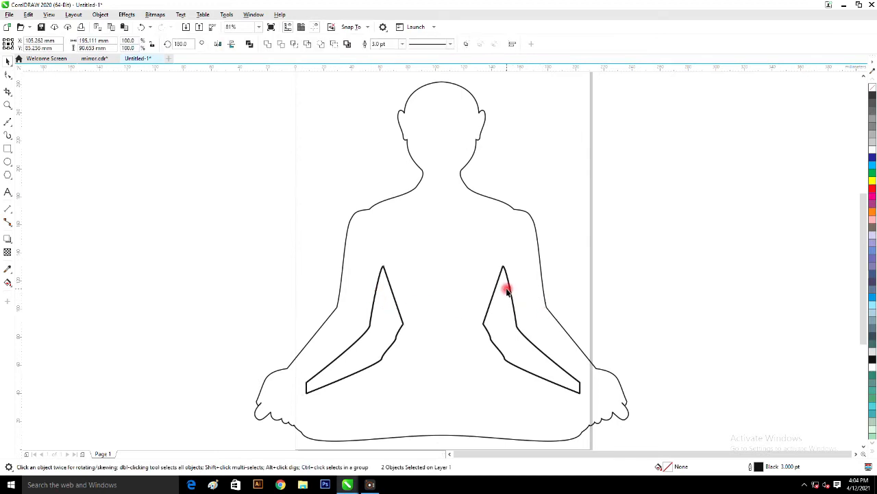
{"action": "key", "text": "ctrl+l"}
Step: Centre the arm gaps horizontally on the body silhouette and combine them with it into one curve
{"action": "left_click", "coordinate": [492, 232]}
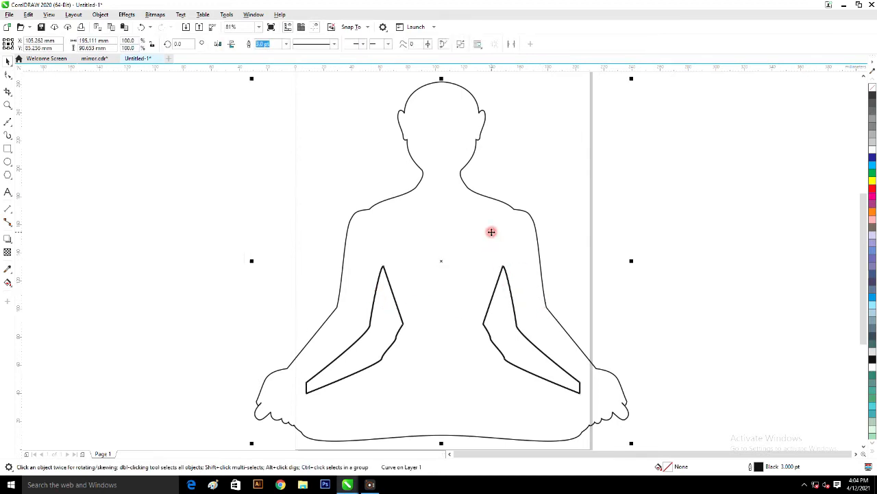
{"action": "key", "text": "ctrl+a"}
{"action": "key", "text": "c"}
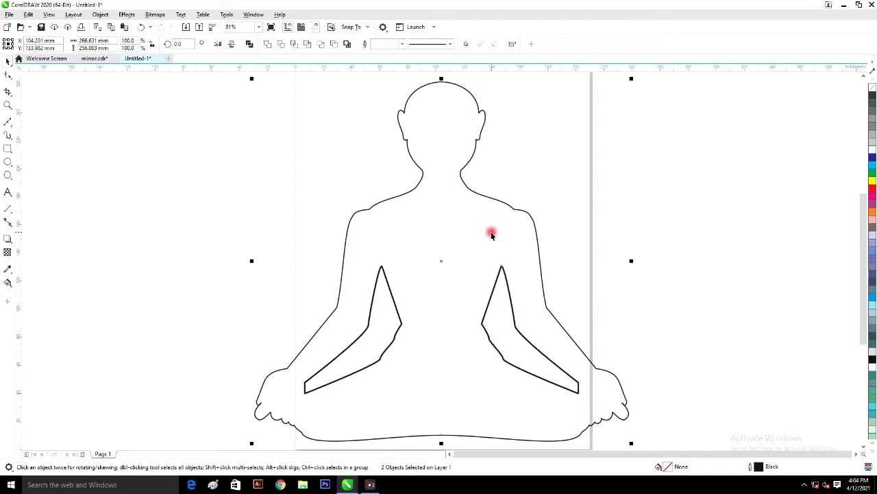
{"action": "key", "text": "ctrl+l"}
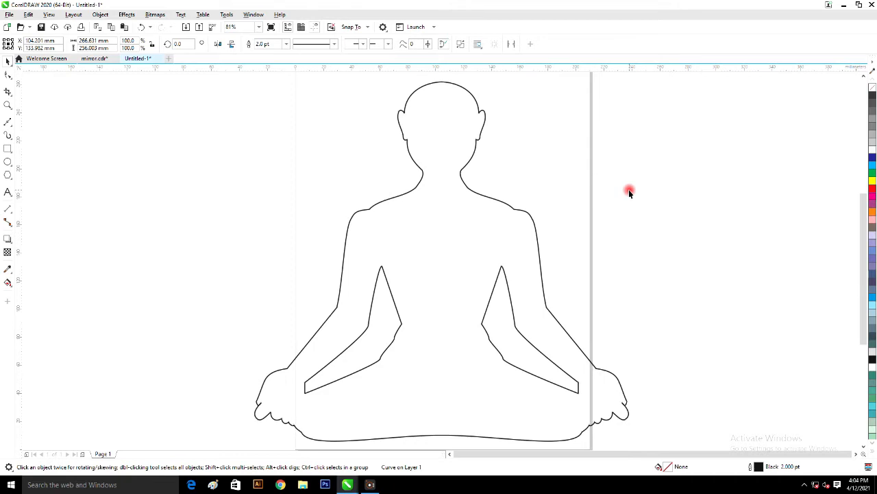
{"action": "left_click", "coordinate": [628, 192]}
Step: Scale the meditating figure down to about 176 × 169 mm and centre it on the page
{"action": "scroll", "coordinate": [626, 191], "scroll_direction": "down", "scroll_amount": 3}
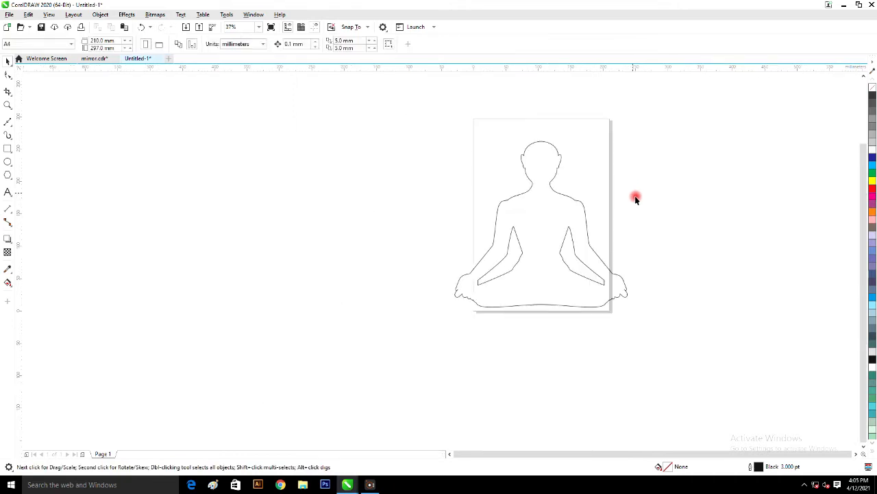
{"action": "left_click", "coordinate": [560, 216]}
{"action": "left_click_drag", "start_coordinate": [630, 138], "coordinate": [593, 179]}
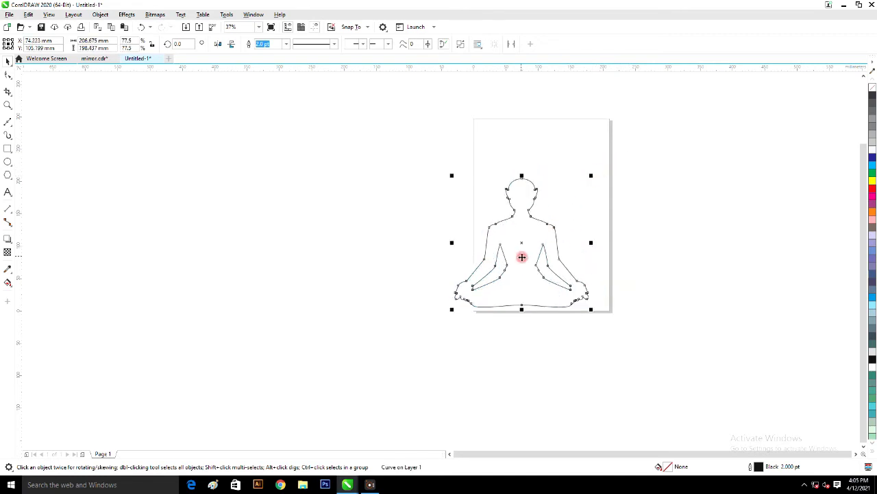
{"action": "left_click_drag", "start_coordinate": [453, 309], "coordinate": [484, 310]}
{"action": "left_click", "coordinate": [484, 310]}
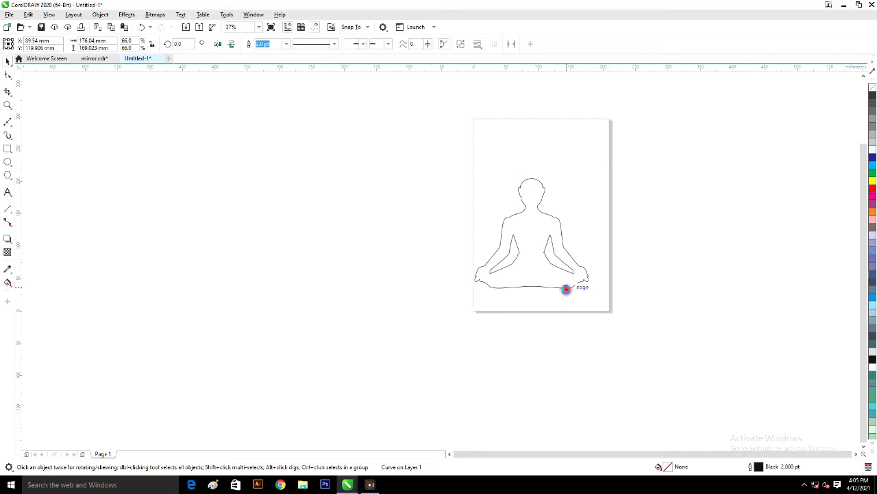
{"action": "left_click", "coordinate": [565, 288]}
{"action": "key", "text": "p"}
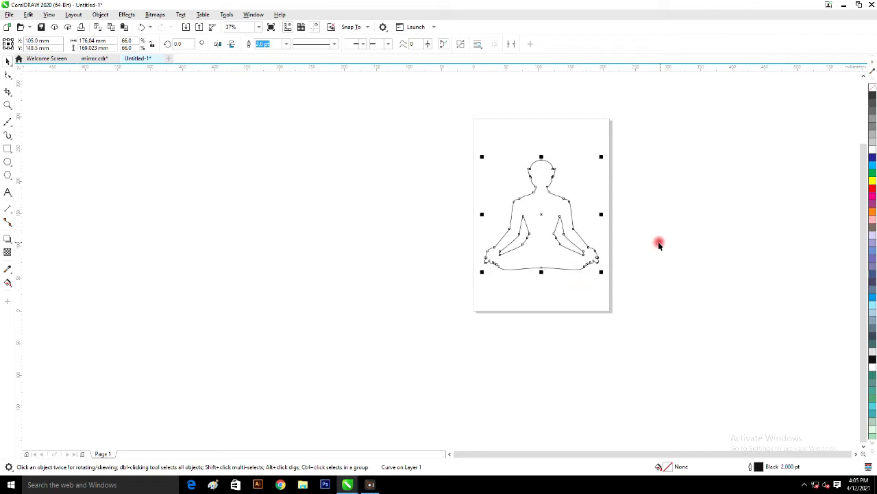
Step: Draw a rectangle about 140 × 98 mm over the figure's head and shoulders, and place a copy of the figure left of the page
{"action": "left_click", "coordinate": [8, 148]}
{"action": "left_click_drag", "start_coordinate": [494, 143], "coordinate": [585, 206]}
{"action": "key", "text": "space"}
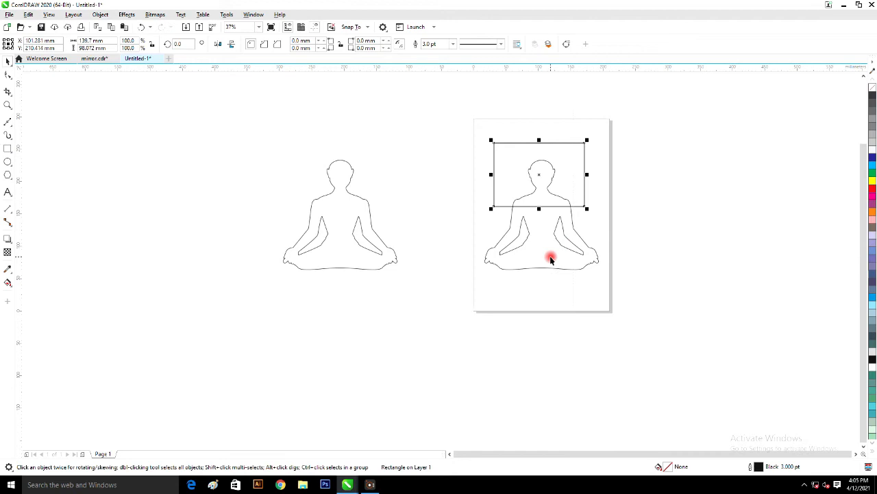
Step: Give the figure on the page a texture fill using Soft water from the Samples library
{"action": "left_click", "coordinate": [551, 259]}
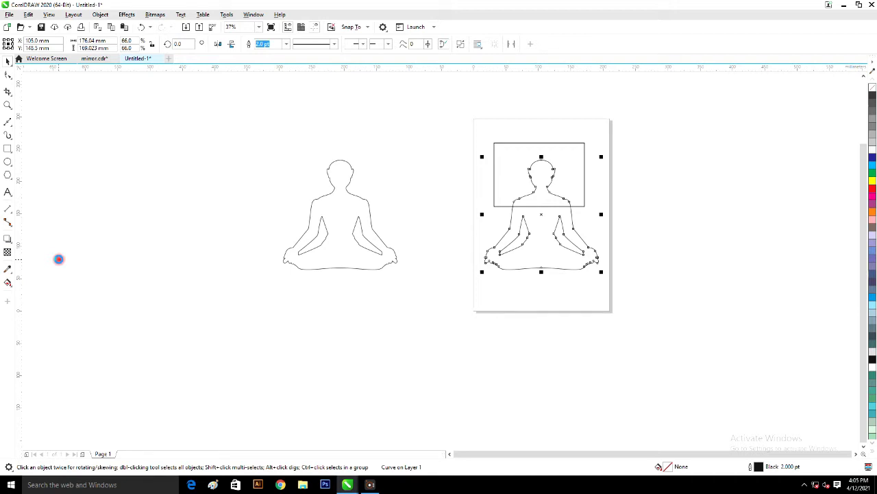
{"action": "key", "text": "F11"}
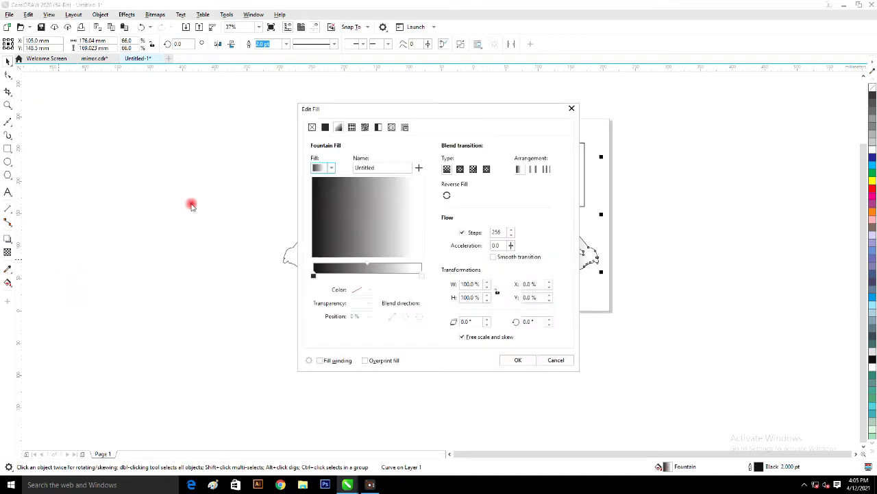
{"action": "left_click", "coordinate": [365, 127]}
{"action": "left_click", "coordinate": [332, 193]}
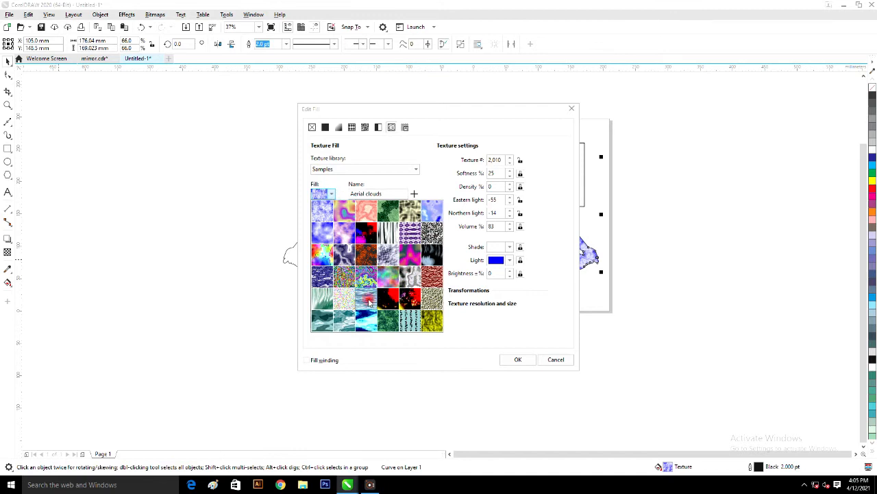
{"action": "left_click", "coordinate": [369, 302]}
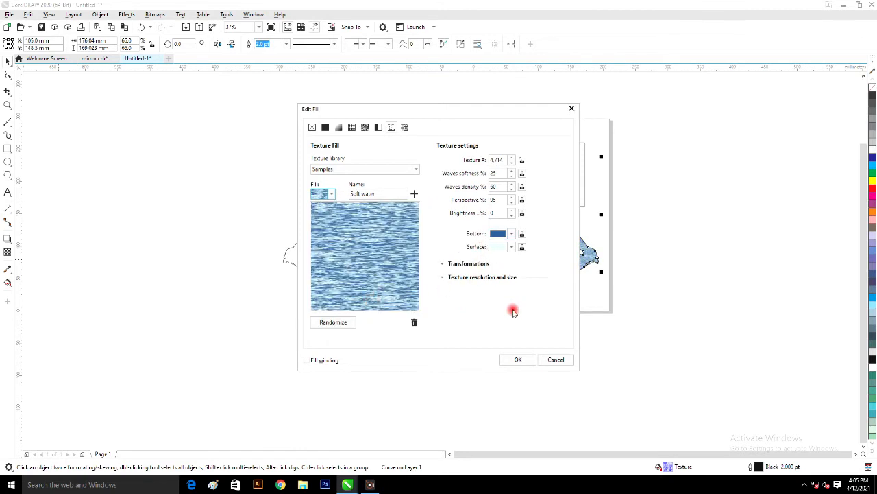
Step: Set the Soft water texture's bottom colour to light blue, C67 M19 Y0 K0
{"action": "left_click", "coordinate": [498, 234]}
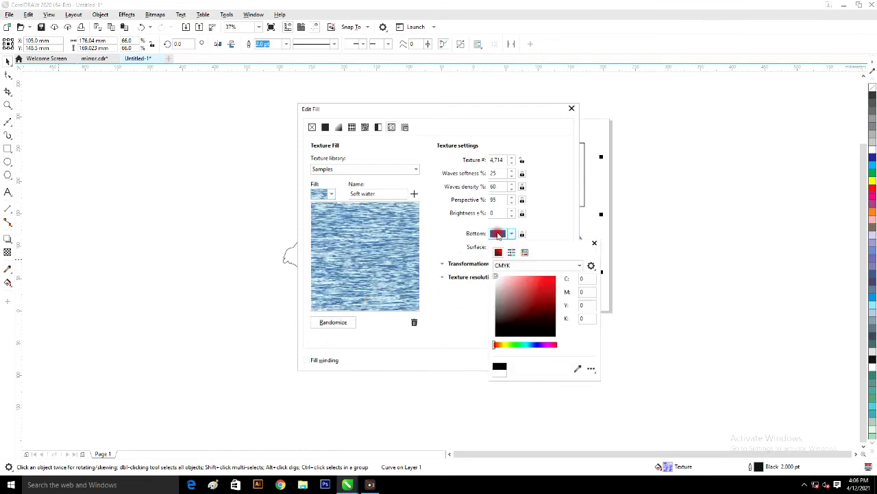
{"action": "left_click", "coordinate": [528, 346]}
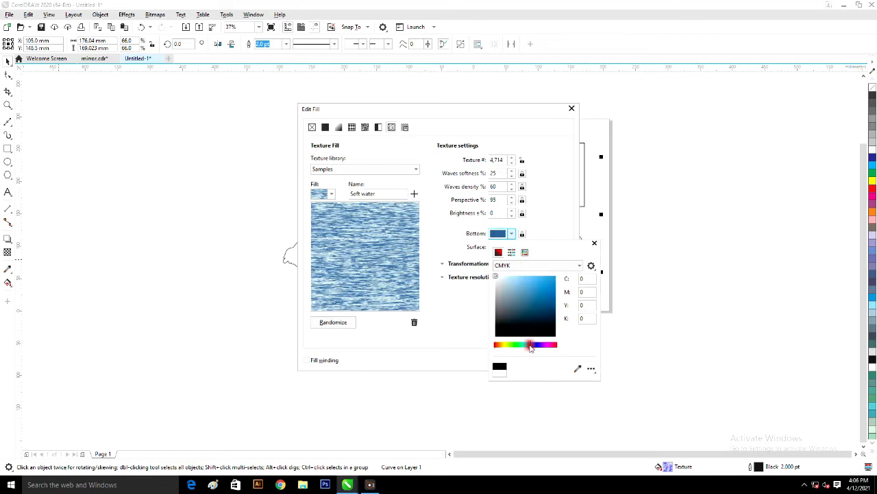
{"action": "left_click", "coordinate": [546, 280]}
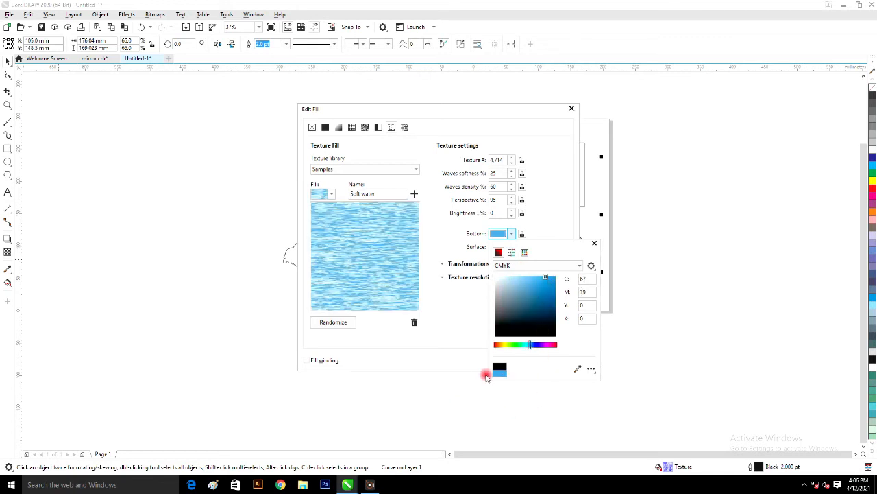
Step: Apply the light blue Soft water texture settings to the figure on the page
{"action": "left_click", "coordinate": [551, 214]}
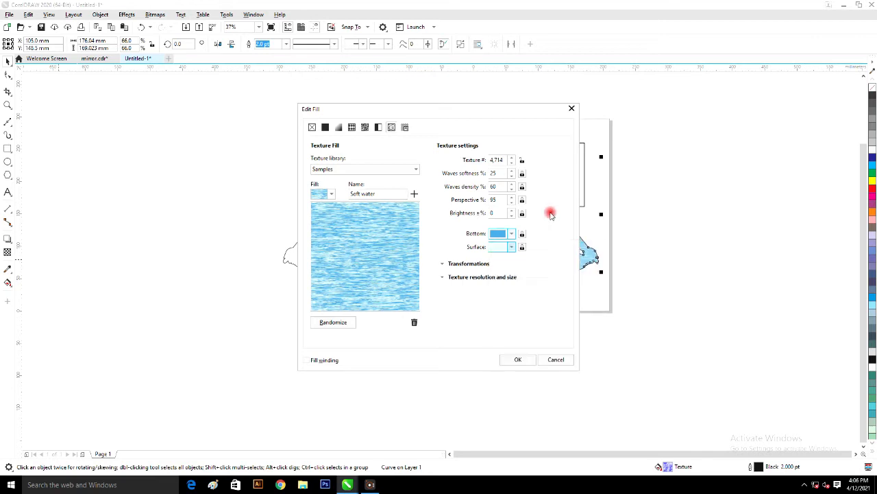
{"action": "left_click", "coordinate": [519, 360]}
Step: Intersect the rectangle with the figure to make a separate head-and-shoulders piece, and move the rectangle down over the legs
{"action": "left_click", "coordinate": [545, 143]}
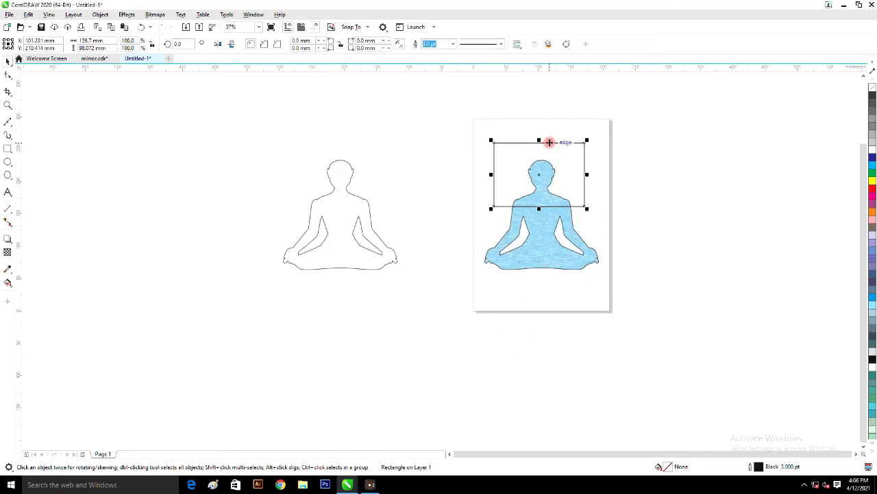
{"action": "left_click", "coordinate": [523, 214], "text": "shift"}
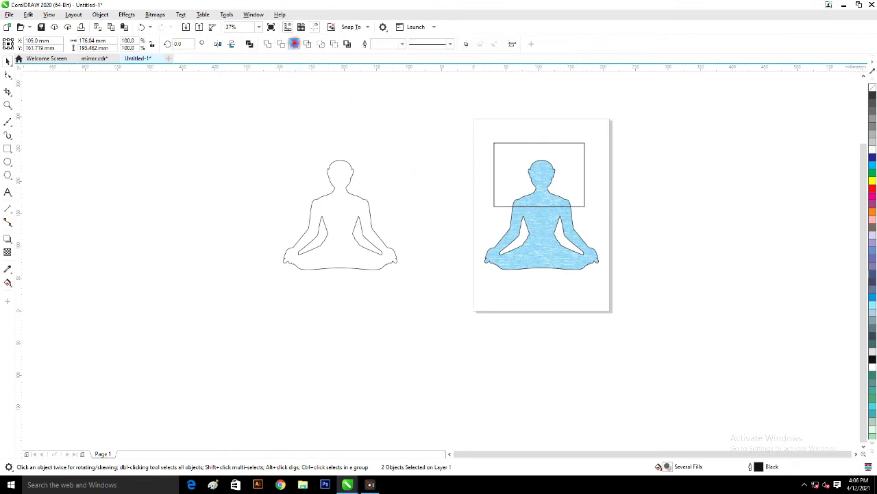
{"action": "left_click", "coordinate": [294, 43]}
{"action": "left_click_drag", "start_coordinate": [577, 170], "coordinate": [553, 268]}
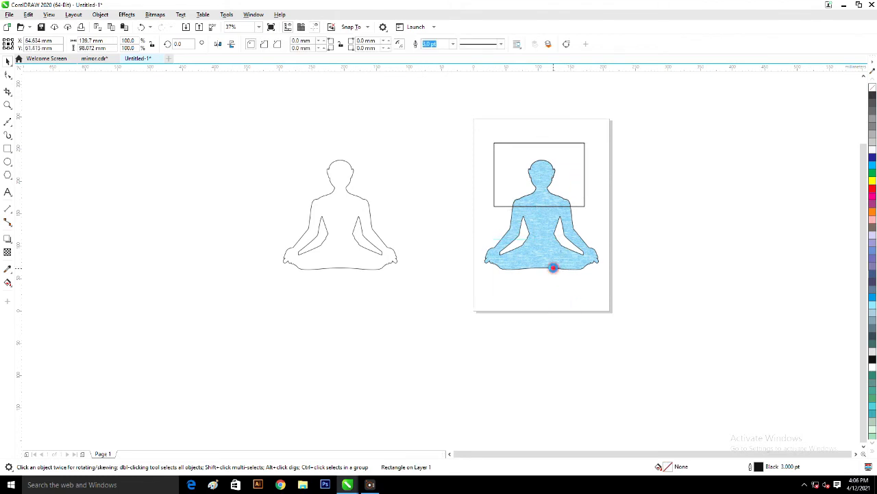
Step: Fill the head-and-shoulders piece with the Clouds heavenly texture from the Samples library
{"action": "left_click", "coordinate": [544, 192]}
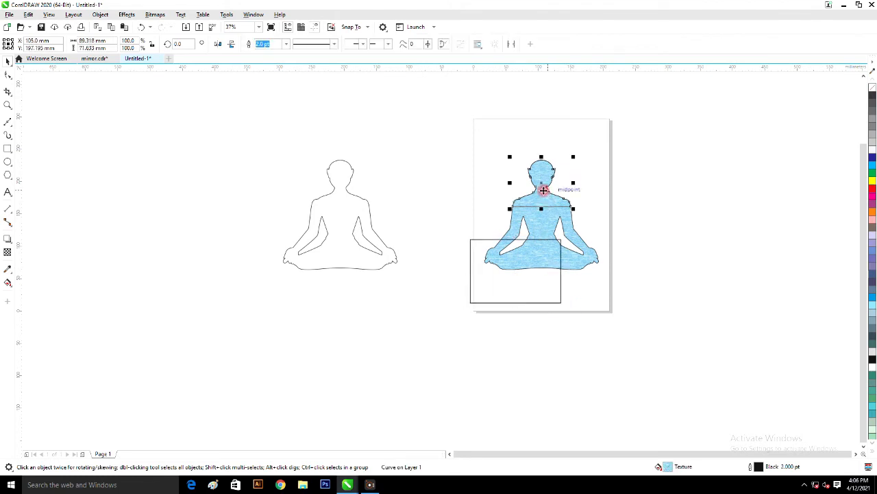
{"action": "key", "text": "F11"}
{"action": "left_click", "coordinate": [391, 127]}
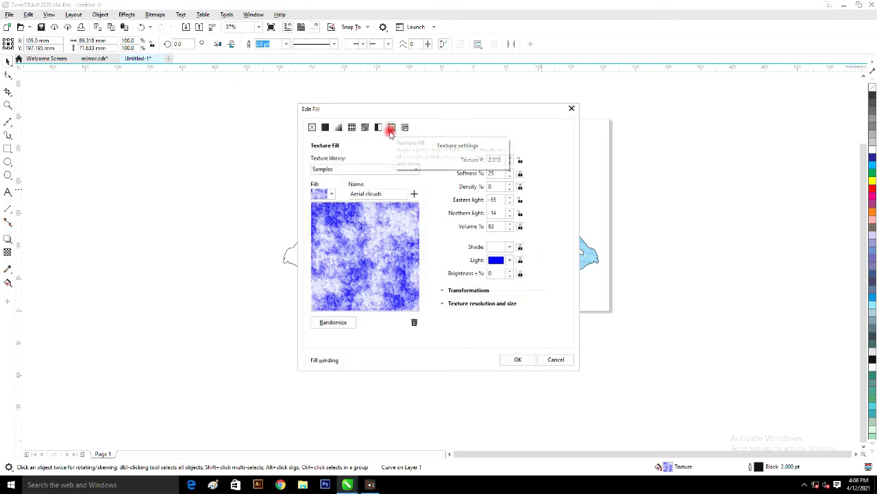
{"action": "left_click", "coordinate": [332, 194]}
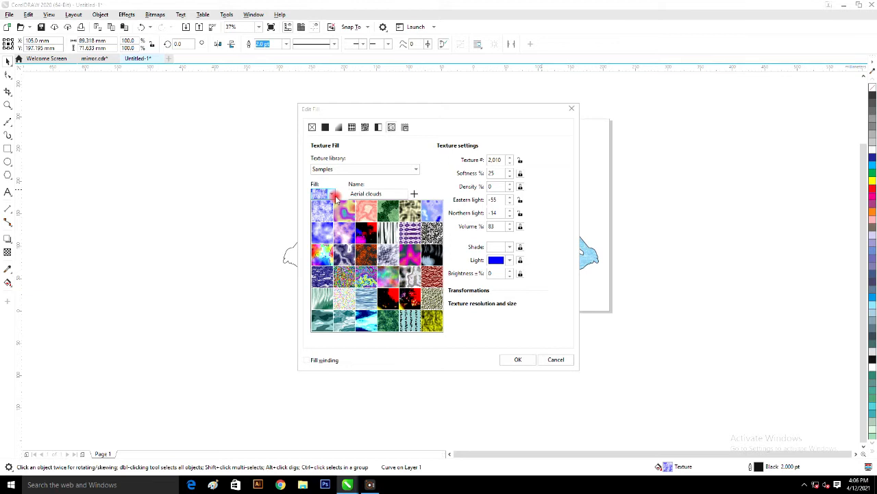
{"action": "left_click", "coordinate": [425, 210]}
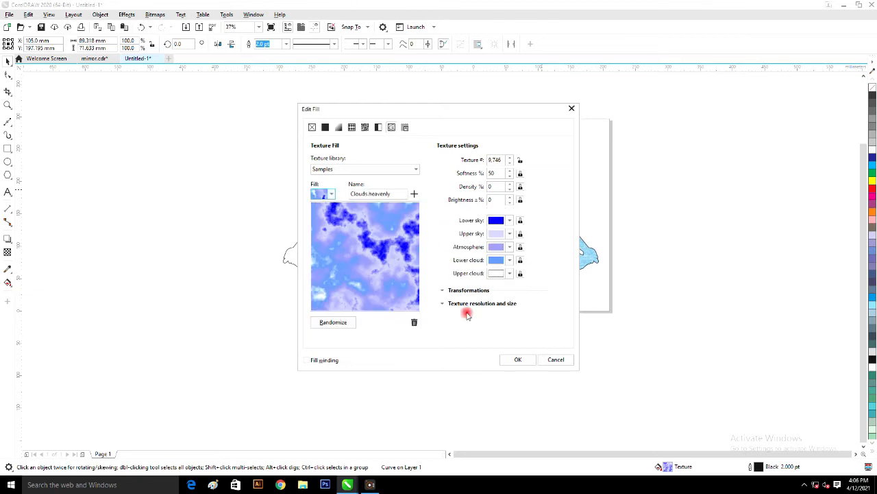
{"action": "left_click", "coordinate": [519, 359]}
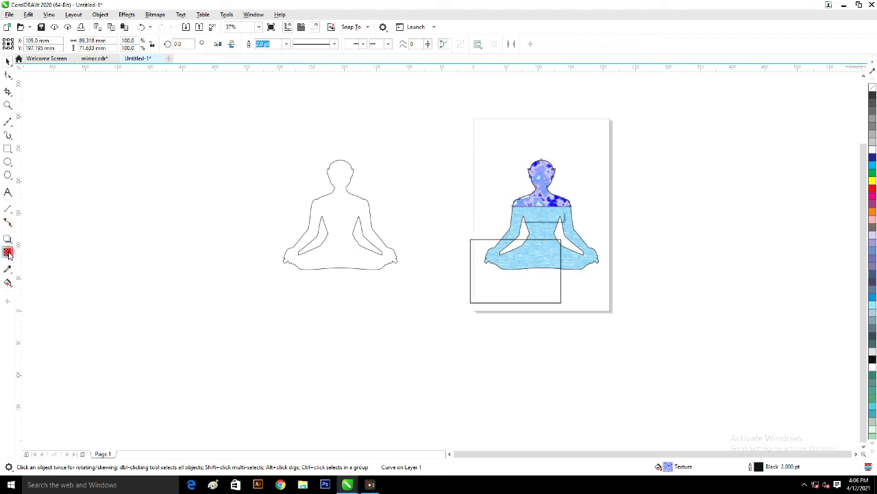
Step: Fade the head-and-shoulders piece into the water with a linear transparency from the head down to its lower edge, and remove its outline
{"action": "left_click", "coordinate": [7, 252]}
{"action": "left_click_drag", "start_coordinate": [543, 173], "coordinate": [542, 206]}
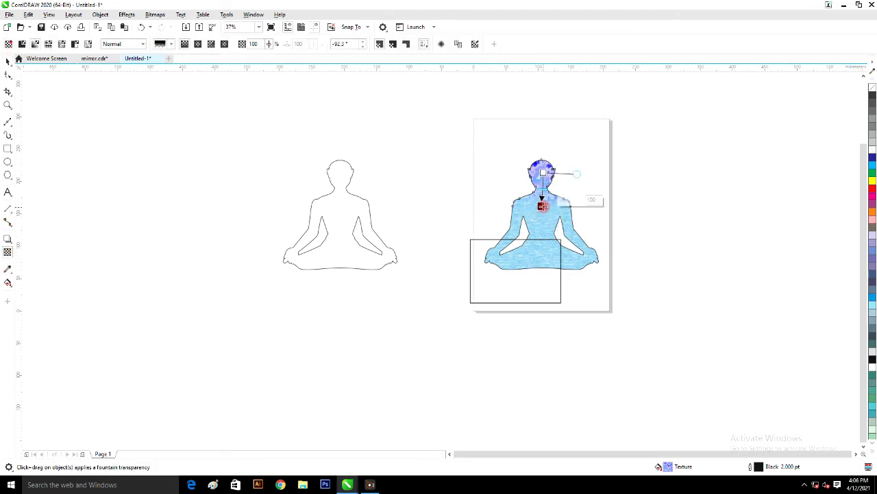
{"action": "key", "text": "space"}
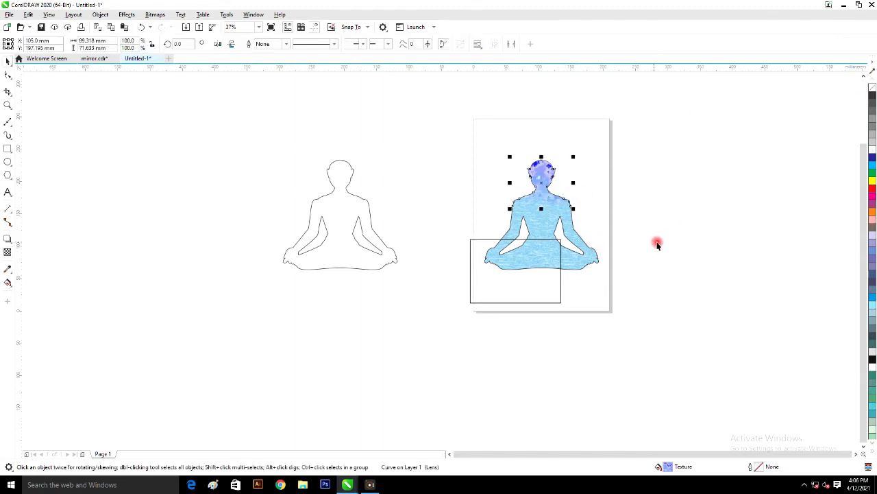
{"action": "left_click", "coordinate": [637, 242]}
Step: Enlarge the rectangle over the legs to about 227 × 105 mm so it spans the figure's full width
{"action": "left_click", "coordinate": [518, 300]}
{"action": "left_click_drag", "start_coordinate": [566, 272], "coordinate": [620, 271]}
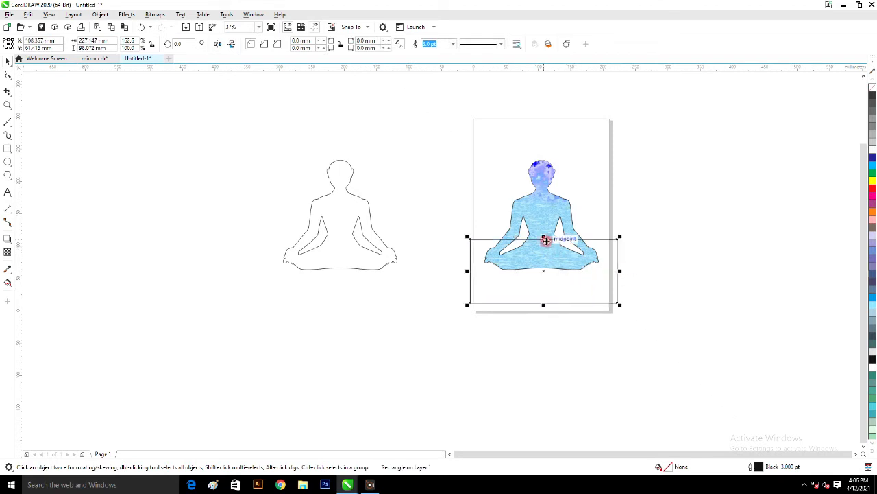
{"action": "left_click_drag", "start_coordinate": [542, 236], "coordinate": [543, 232]}
{"action": "key", "text": "t"}
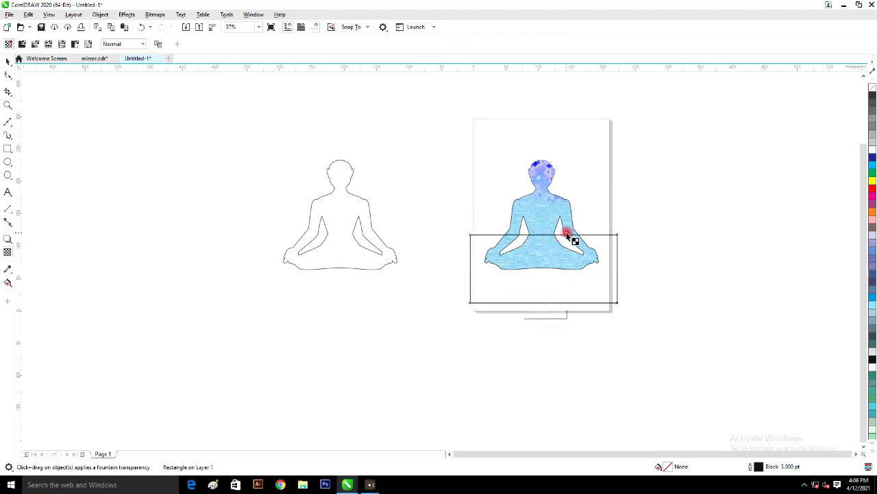
{"action": "key", "text": "space"}
Step: Intersect the rectangle with the figure to make a separate legs piece, and delete the rectangle
{"action": "left_click", "coordinate": [568, 228], "text": "shift"}
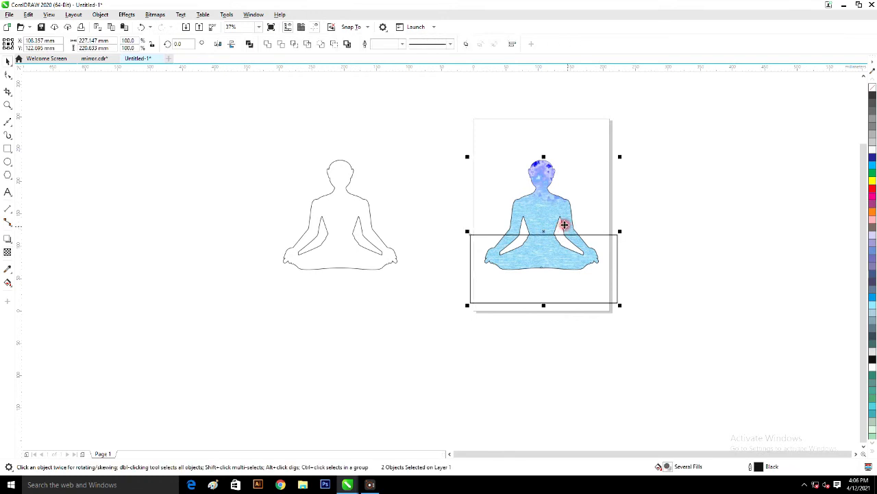
{"action": "left_click", "coordinate": [293, 44]}
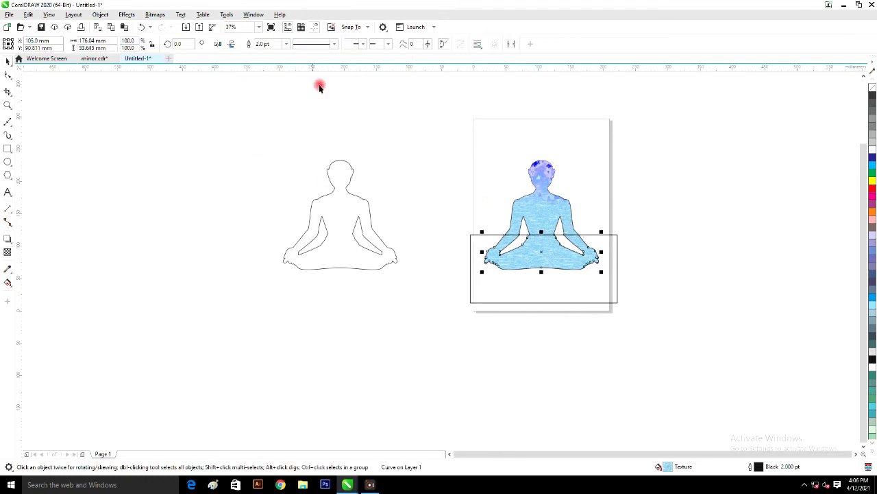
{"action": "left_click_drag", "start_coordinate": [508, 286], "coordinate": [671, 213]}
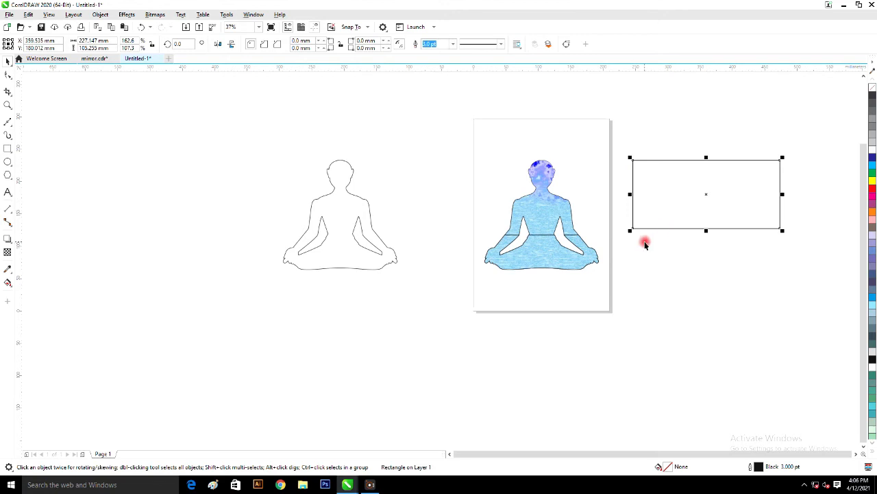
{"action": "key", "text": "Delete"}
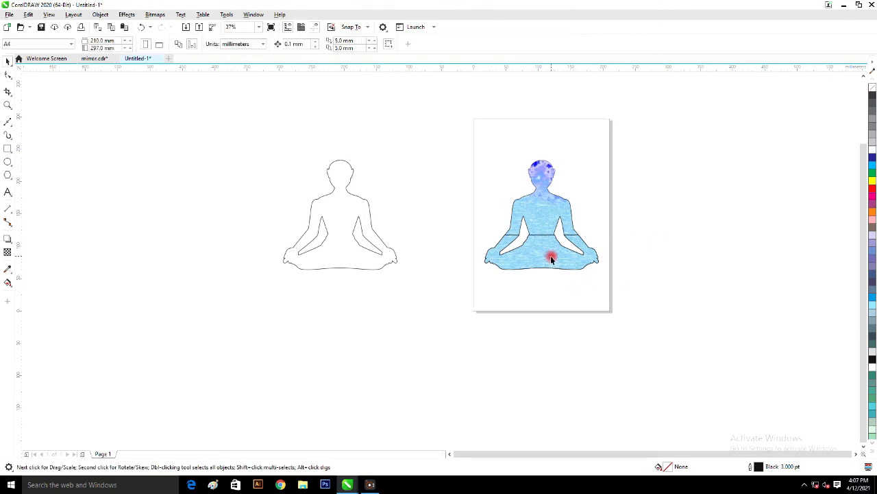
{"action": "left_click", "coordinate": [553, 255]}
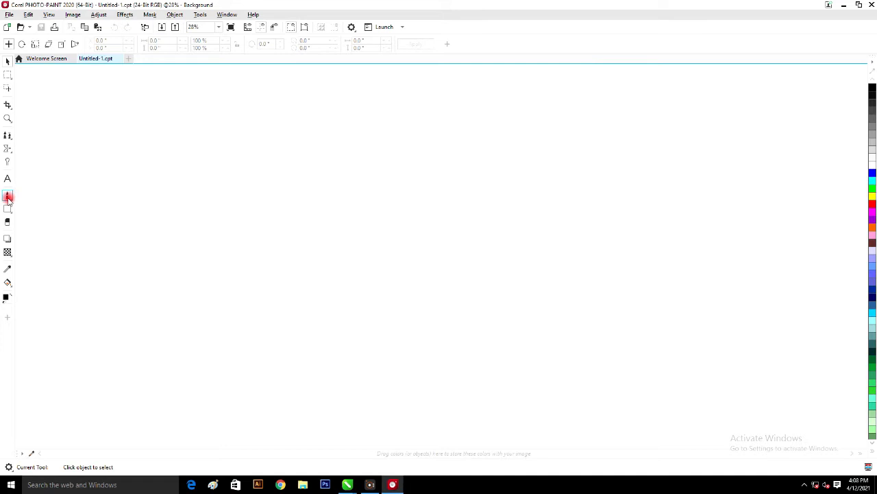
Step: In Corel PHOTO-PAINT, choose the Image Sprayer and create a new 8 × 10 inch, 24-bit RGB image
{"action": "left_click", "coordinate": [8, 199]}
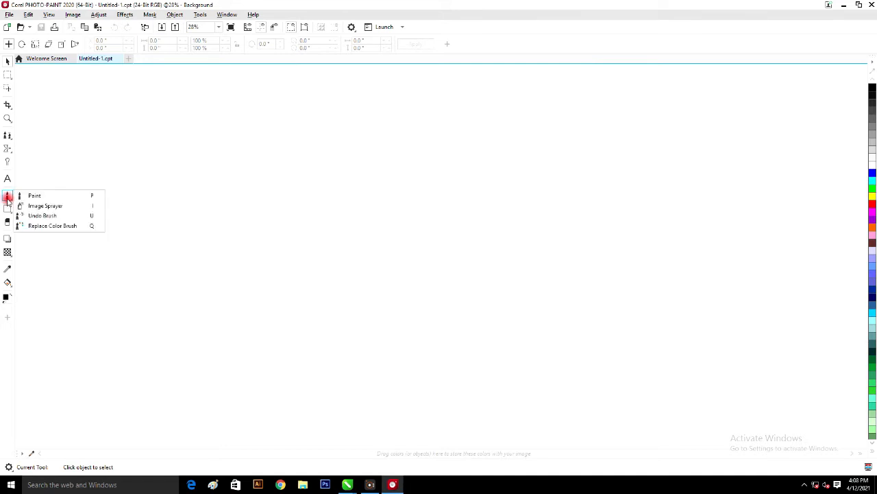
{"action": "left_click", "coordinate": [43, 206]}
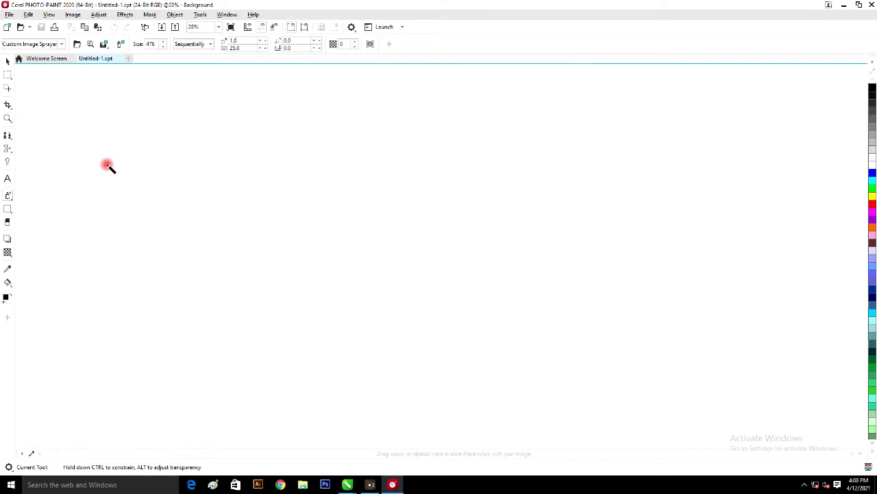
{"action": "left_click", "coordinate": [127, 59]}
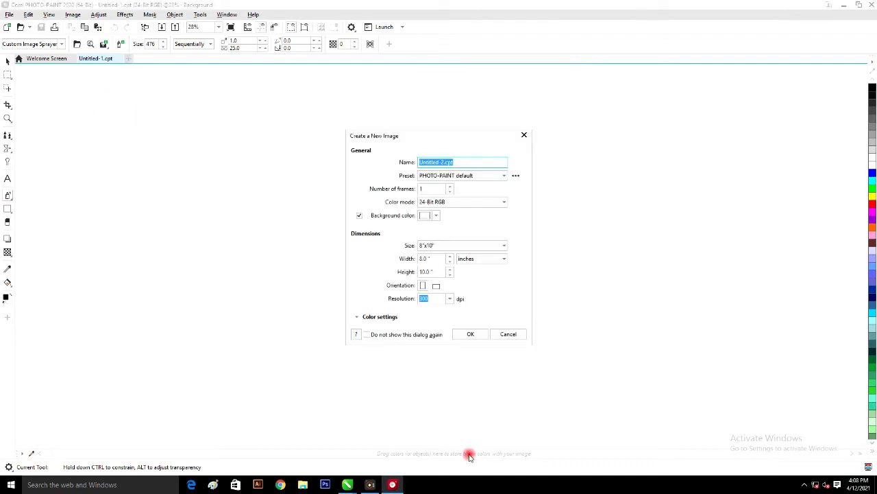
{"action": "left_click", "coordinate": [473, 334]}
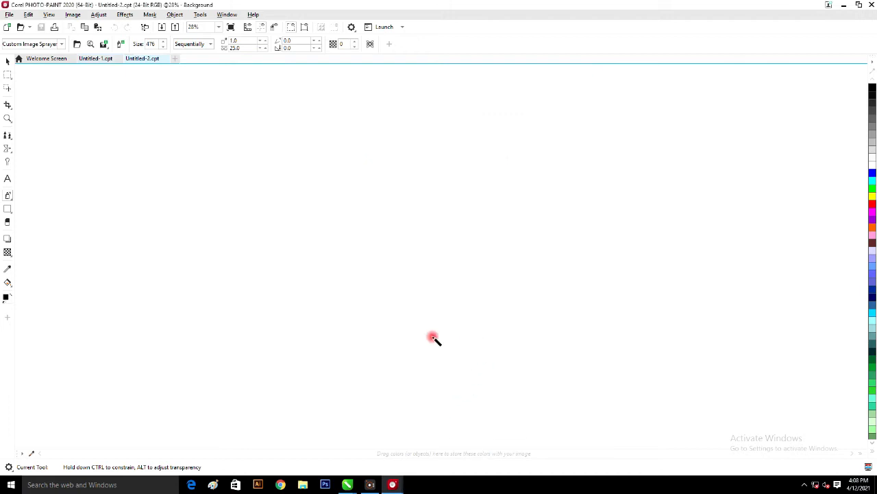
Step: Spray a wide block of flames across the lower middle of the new image at size 476
{"action": "left_click", "coordinate": [409, 344]}
{"action": "mouse_move", "coordinate": [438, 347]}
{"action": "left_mouse_down"}
{"action": "mouse_move", "coordinate": [363, 357]}
{"action": "mouse_move", "coordinate": [480, 353]}
{"action": "mouse_move", "coordinate": [477, 363]}
{"action": "left_mouse_up"}
{"action": "mouse_move", "coordinate": [519, 352]}
{"action": "left_mouse_down"}
{"action": "mouse_move", "coordinate": [539, 361]}
{"action": "mouse_move", "coordinate": [555, 343]}
{"action": "mouse_move", "coordinate": [554, 299]}
{"action": "mouse_move", "coordinate": [538, 303]}
{"action": "mouse_move", "coordinate": [553, 300]}
{"action": "mouse_move", "coordinate": [520, 293]}
{"action": "mouse_move", "coordinate": [509, 335]}
{"action": "mouse_move", "coordinate": [521, 288]}
{"action": "mouse_move", "coordinate": [497, 304]}
{"action": "mouse_move", "coordinate": [456, 294]}
{"action": "mouse_move", "coordinate": [453, 318]}
{"action": "mouse_move", "coordinate": [480, 329]}
{"action": "mouse_move", "coordinate": [419, 327]}
{"action": "mouse_move", "coordinate": [426, 310]}
{"action": "mouse_move", "coordinate": [402, 299]}
{"action": "mouse_move", "coordinate": [421, 334]}
{"action": "mouse_move", "coordinate": [432, 334]}
{"action": "mouse_move", "coordinate": [380, 319]}
{"action": "mouse_move", "coordinate": [361, 300]}
{"action": "mouse_move", "coordinate": [315, 361]}
{"action": "mouse_move", "coordinate": [336, 369]}
{"action": "mouse_move", "coordinate": [577, 366]}
{"action": "mouse_move", "coordinate": [456, 374]}
{"action": "mouse_move", "coordinate": [332, 353]}
{"action": "mouse_move", "coordinate": [338, 285]}
{"action": "mouse_move", "coordinate": [314, 332]}
{"action": "mouse_move", "coordinate": [322, 284]}
{"action": "mouse_move", "coordinate": [389, 296]}
{"action": "mouse_move", "coordinate": [391, 280]}
{"action": "mouse_move", "coordinate": [488, 289]}
{"action": "mouse_move", "coordinate": [400, 287]}
{"action": "mouse_move", "coordinate": [520, 269]}
{"action": "mouse_move", "coordinate": [566, 299]}
{"action": "mouse_move", "coordinate": [572, 401]}
{"action": "mouse_move", "coordinate": [307, 392]}
{"action": "mouse_move", "coordinate": [493, 392]}
{"action": "mouse_move", "coordinate": [388, 395]}
{"action": "mouse_move", "coordinate": [397, 390]}
{"action": "mouse_move", "coordinate": [406, 356]}
{"action": "left_mouse_up"}
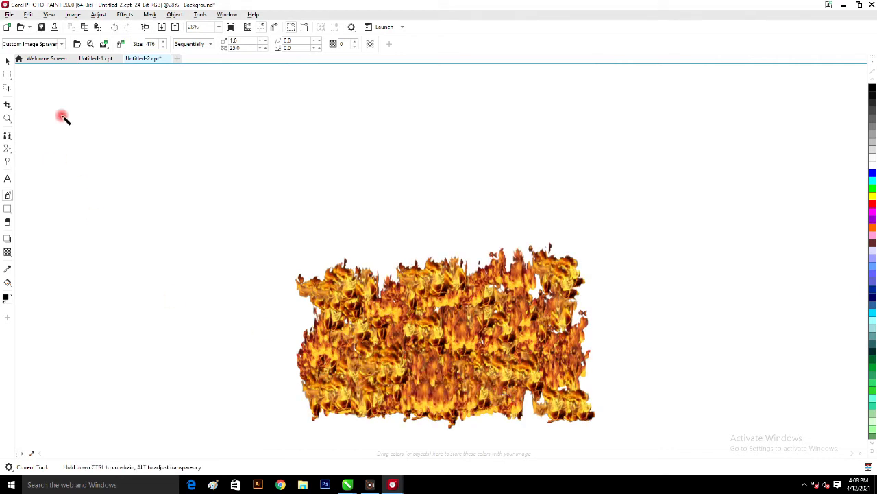
Step: Select the sprayed flames with a rectangular mask and cut them out of the image
{"action": "left_click", "coordinate": [7, 75]}
{"action": "mouse_move", "coordinate": [292, 245]}
{"action": "left_mouse_down"}
{"action": "mouse_move", "coordinate": [393, 357]}
{"action": "mouse_move", "coordinate": [542, 394]}
{"action": "mouse_move", "coordinate": [595, 421]}
{"action": "left_mouse_up"}
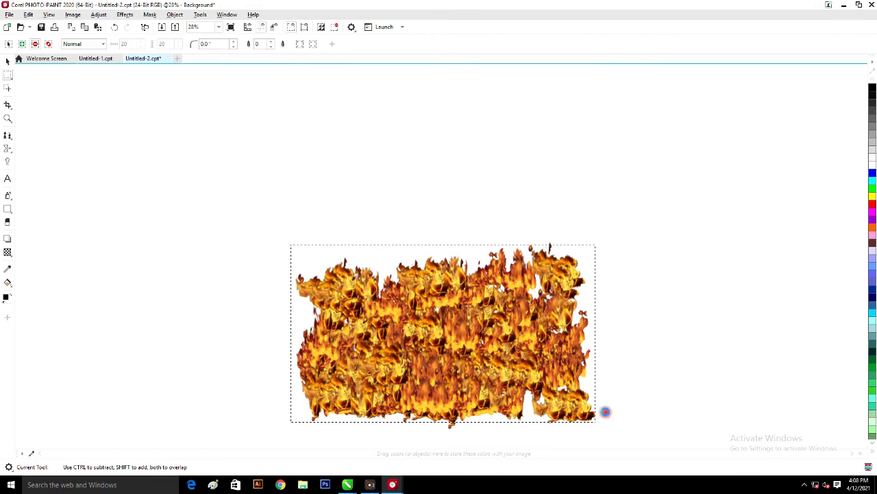
{"action": "key", "text": "Delete"}
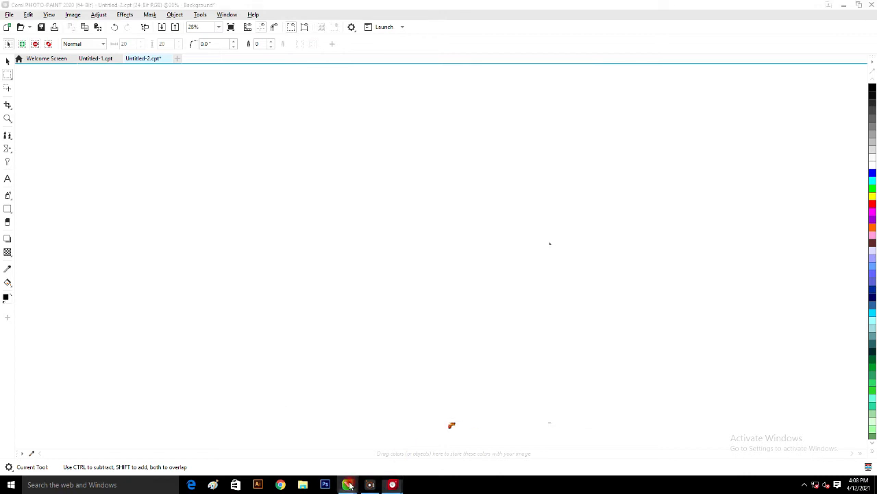
Step: Switch to CorelDRAW, paste the flames, send them to the back and position them behind the figure's legs
{"action": "mouse_move", "coordinate": [348, 484]}
{"action": "left_click", "coordinate": [391, 445]}
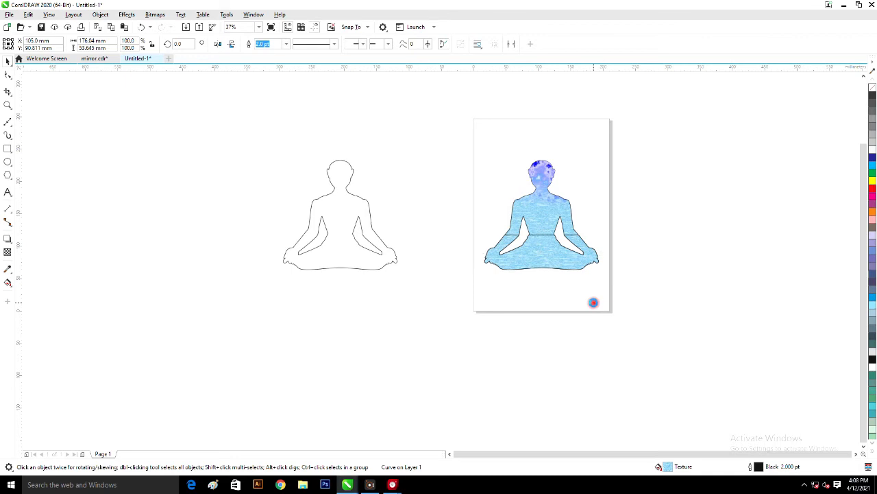
{"action": "key", "text": "ctrl+v"}
{"action": "left_click_drag", "start_coordinate": [558, 218], "coordinate": [553, 256]}
{"action": "key", "text": "shift+Page_Down"}
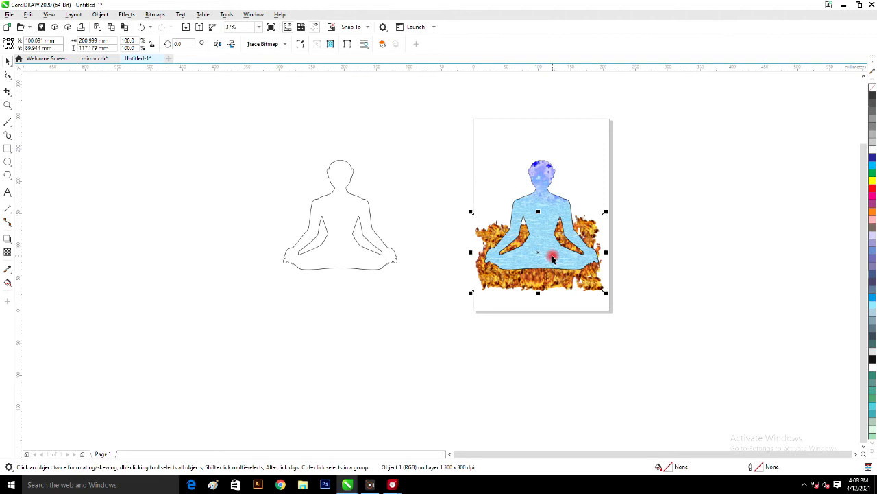
{"action": "left_click_drag", "start_coordinate": [551, 277], "coordinate": [552, 270]}
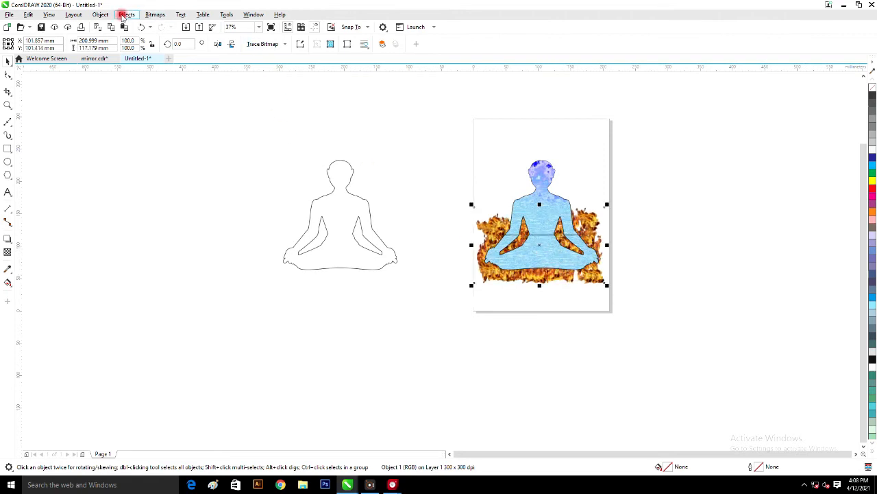
Step: PowerClip the flames bitmap inside the figure's legs piece
{"action": "left_click", "coordinate": [100, 13]}
{"action": "mouse_move", "coordinate": [115, 50]}
{"action": "left_click", "coordinate": [251, 51]}
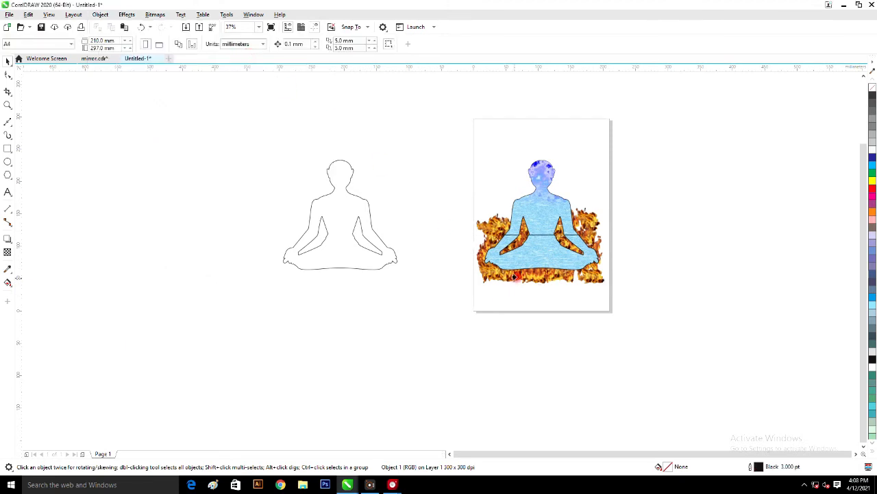
{"action": "left_click", "coordinate": [521, 255]}
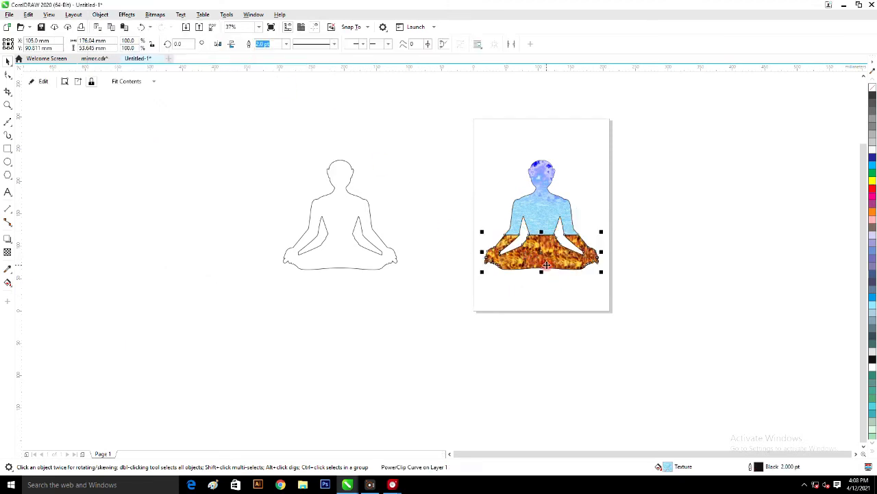
Step: Edit the legs' PowerClip contents, fade the flames out upward with a linear transparency, and finish editing
{"action": "double_click", "coordinate": [546, 265]}
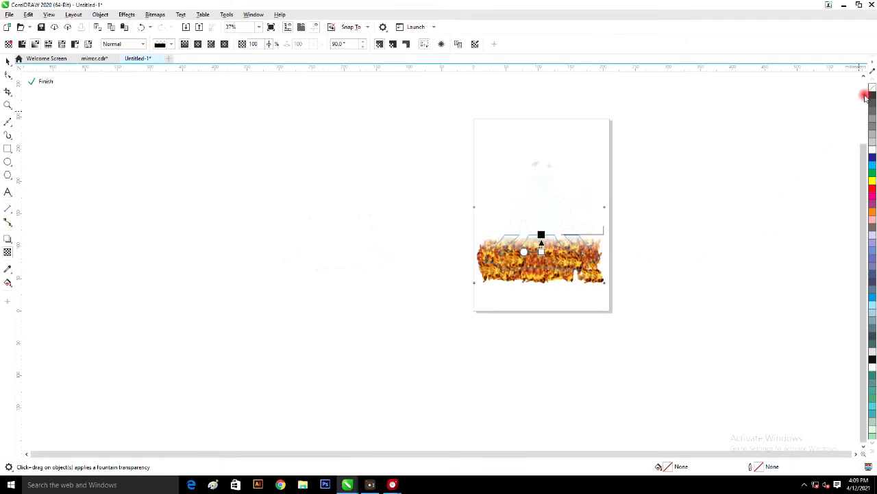
{"action": "right_click", "coordinate": [590, 257]}
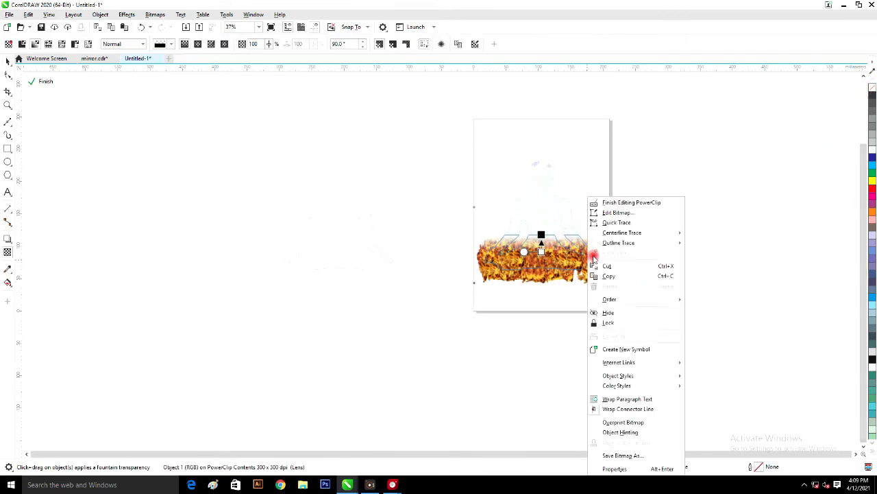
{"action": "left_click", "coordinate": [620, 203]}
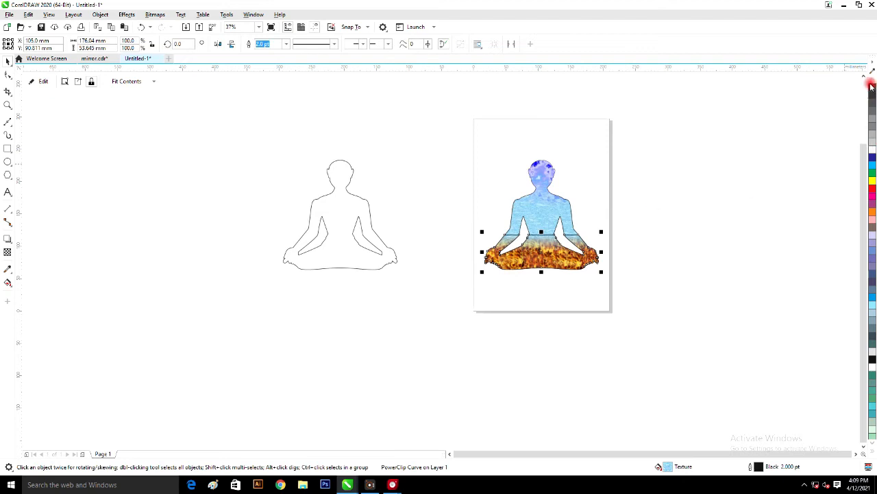
Step: Remove the outline from the legs piece and deselect it
{"action": "right_click", "coordinate": [873, 88]}
{"action": "key", "text": "space"}
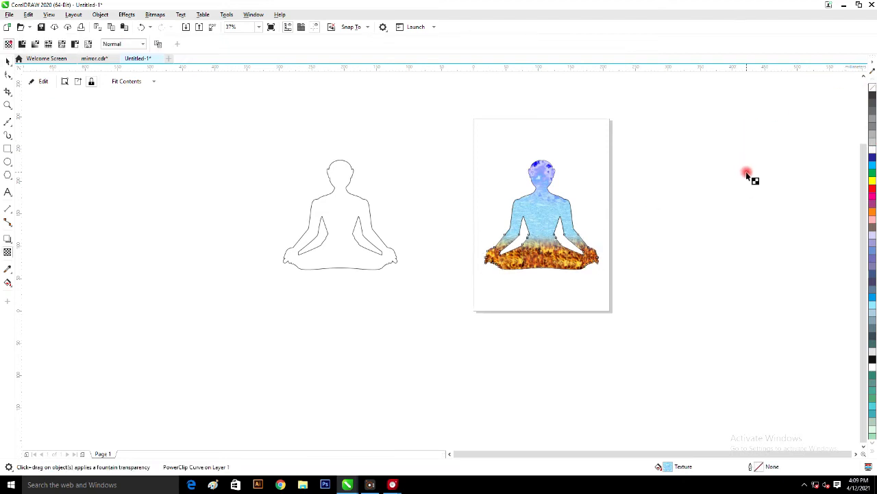
{"action": "left_click", "coordinate": [719, 182]}
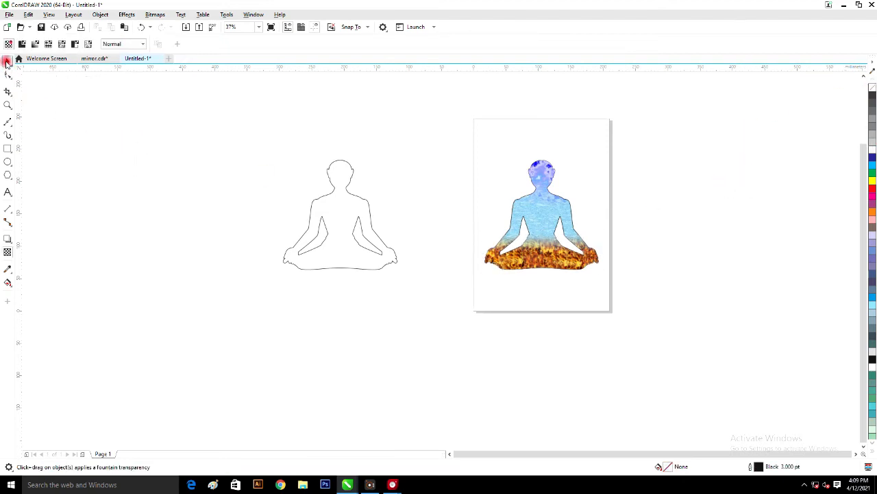
Step: Group the three filled pieces of the figure and delete the spare outline copy outside the page
{"action": "left_click", "coordinate": [7, 61]}
{"action": "left_click_drag", "start_coordinate": [466, 137], "coordinate": [617, 280]}
{"action": "key", "text": "ctrl+g"}
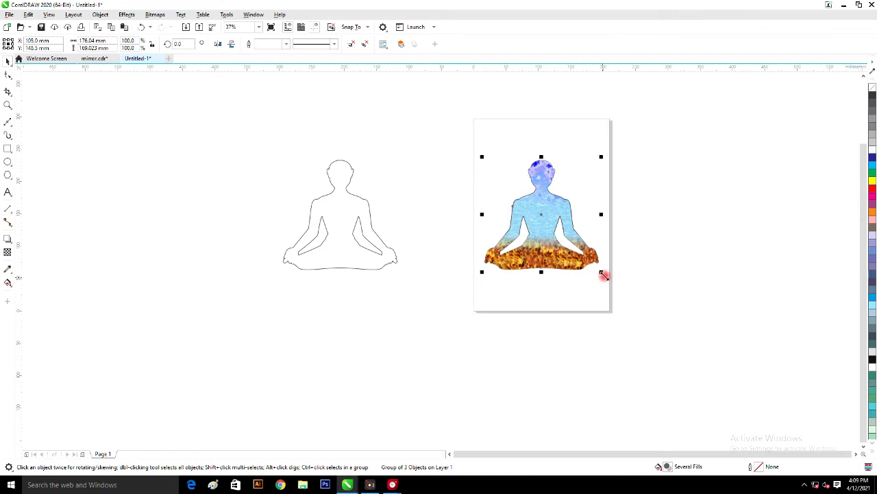
{"action": "left_click", "coordinate": [361, 267]}
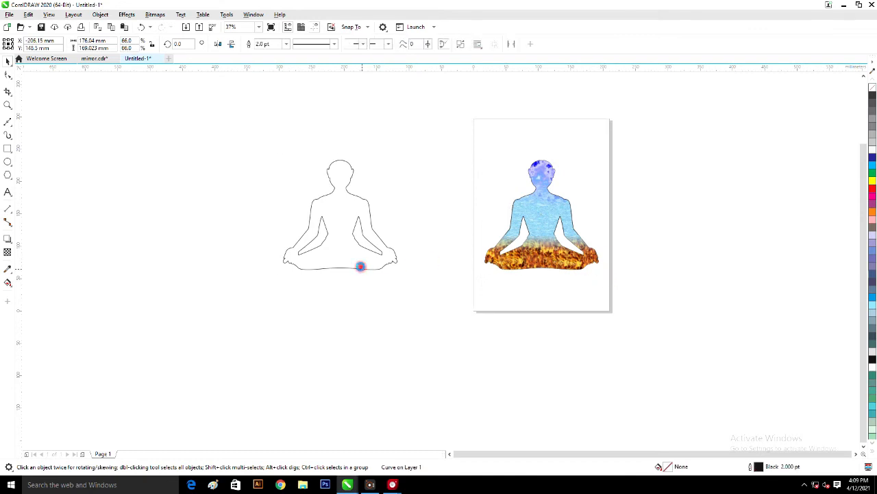
{"action": "key", "text": "Delete"}
Step: Scale the figure group down around its centre to about 57.5% (about 101 mm wide) and deselect it
{"action": "left_click", "coordinate": [540, 237]}
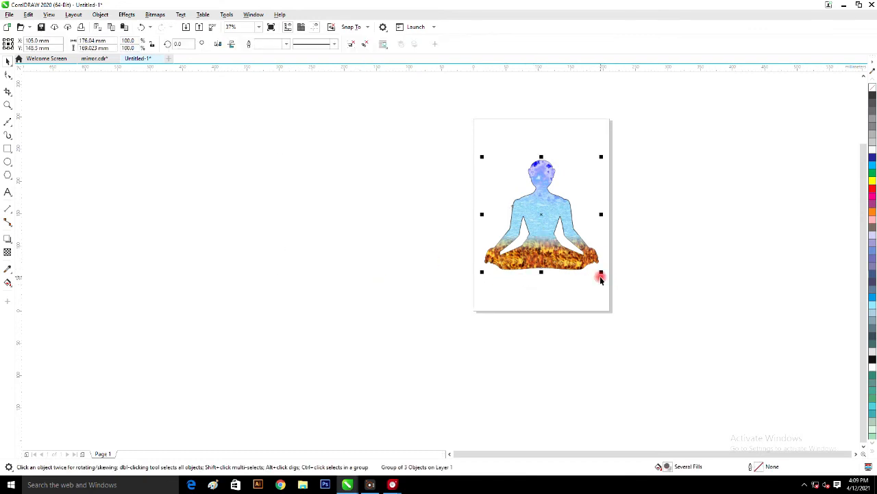
{"action": "left_click_drag", "start_coordinate": [601, 271], "coordinate": [578, 263]}
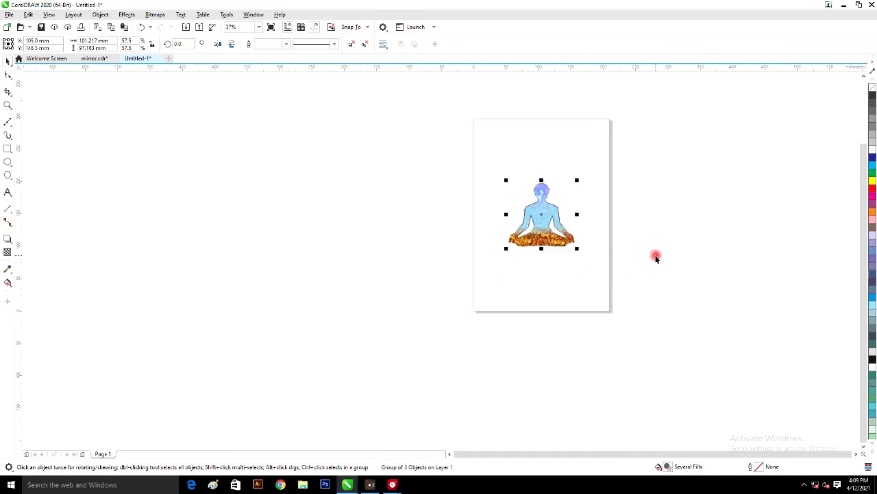
{"action": "scroll", "coordinate": [656, 255], "scroll_direction": "up", "scroll_amount": 2}
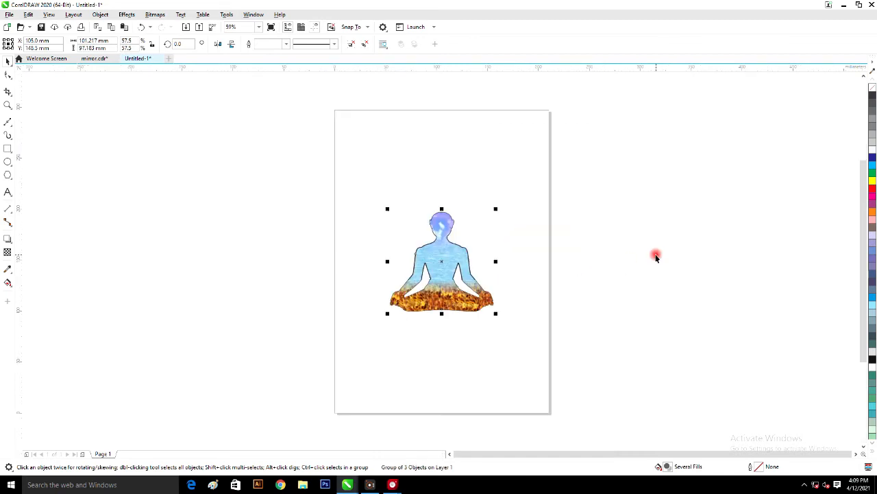
{"action": "left_click", "coordinate": [378, 158]}
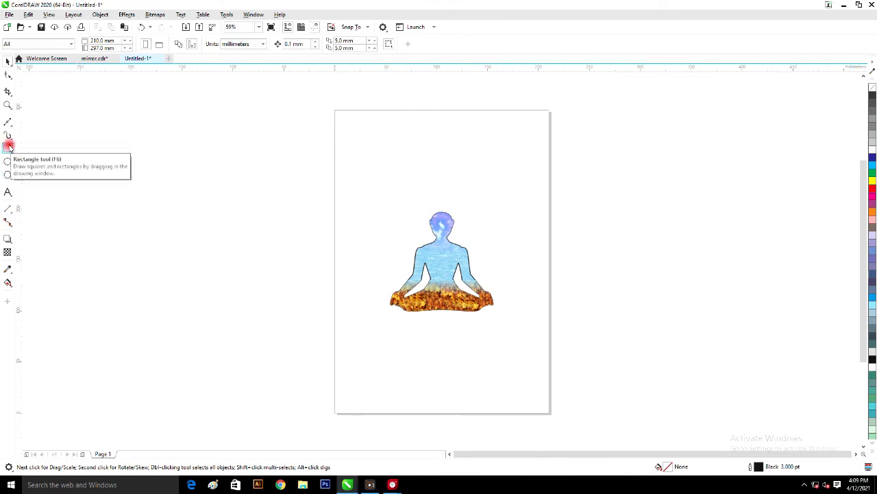
Step: Create a page-sized rectangle behind the figure and give it an elliptical fountain fill
{"action": "left_click", "coordinate": [9, 146]}
{"action": "double_click", "coordinate": [9, 146]}
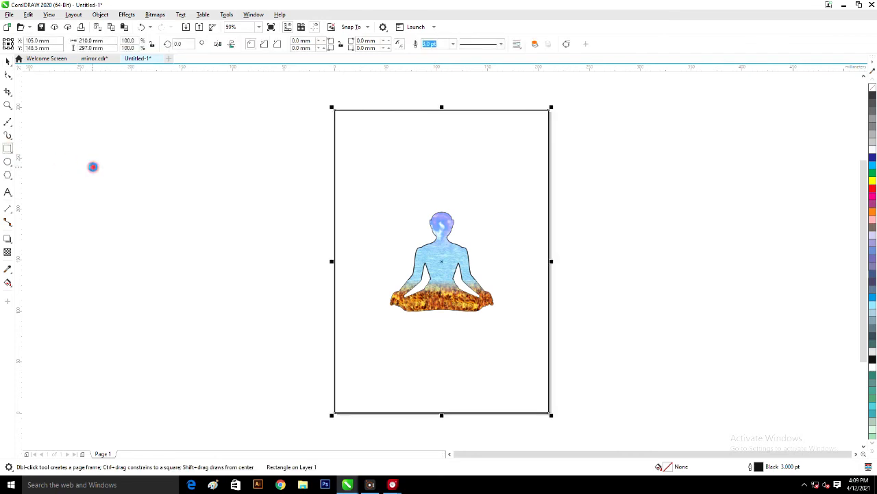
{"action": "key", "text": "F11"}
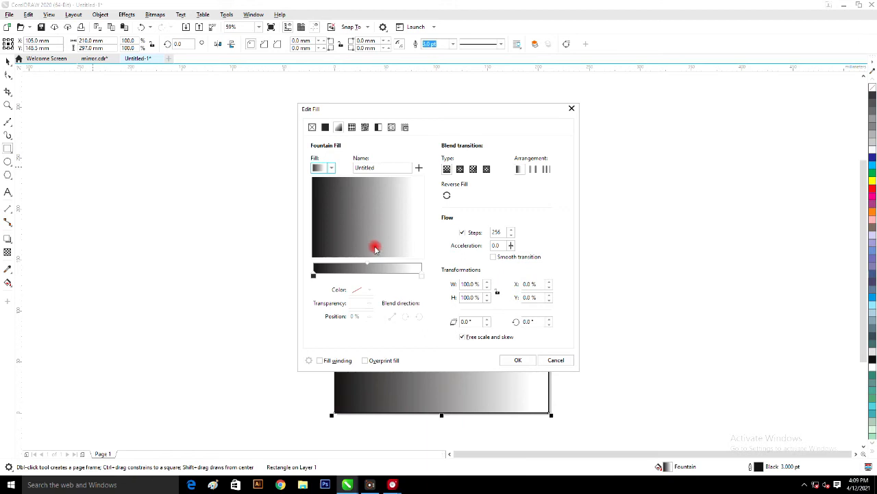
{"action": "left_click", "coordinate": [460, 168]}
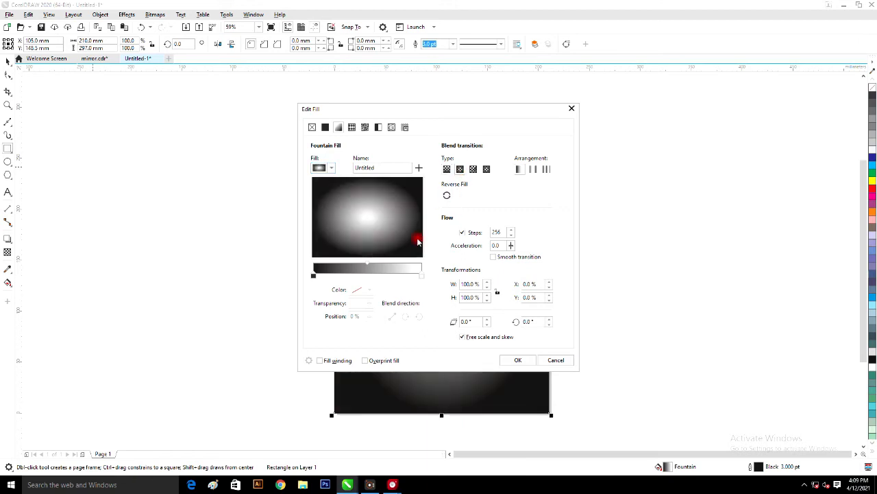
Step: Set the fountain fill's outer colour to orange (C0 M40 Y100 K0), shift its white centre up near the figure's head, and apply it
{"action": "left_click", "coordinate": [313, 277]}
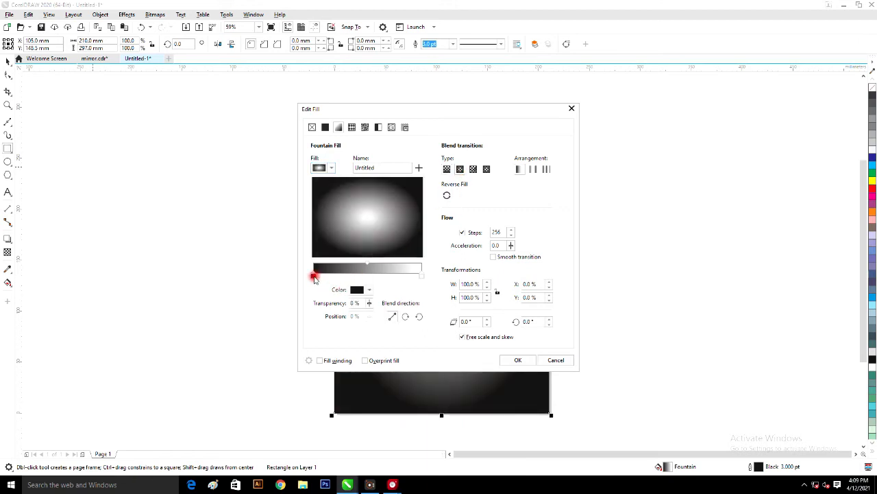
{"action": "left_click", "coordinate": [357, 289]}
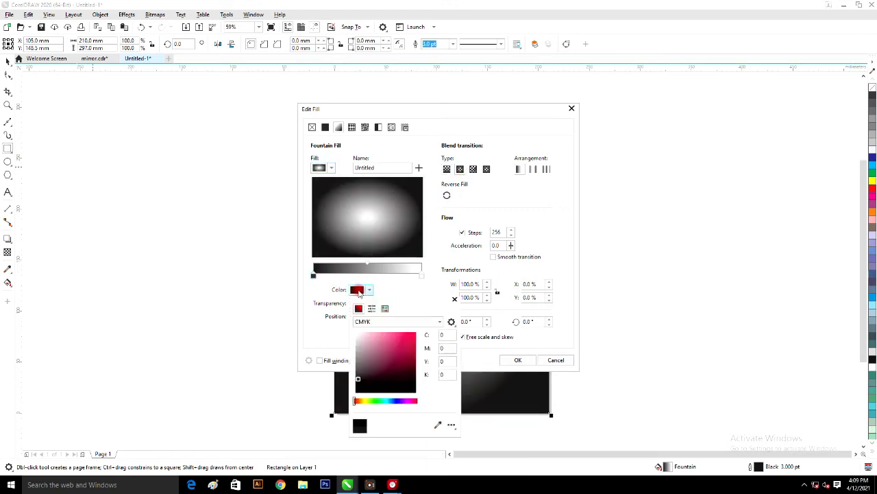
{"action": "left_click", "coordinate": [365, 402]}
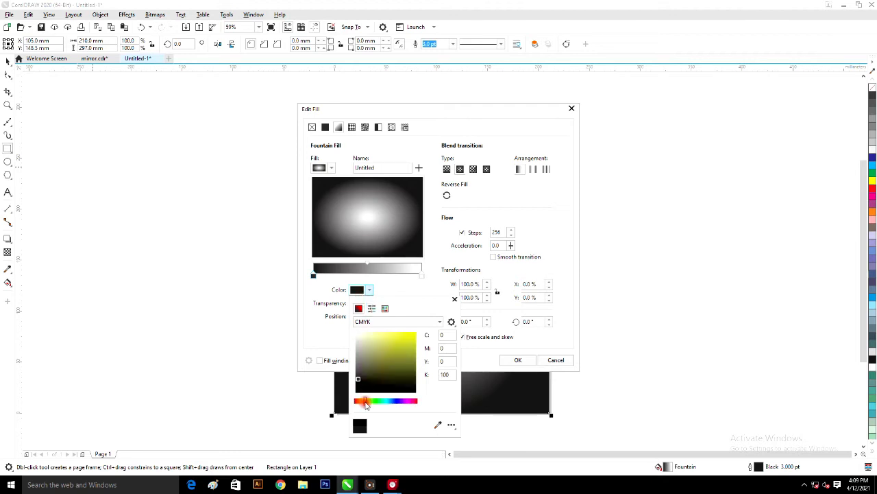
{"action": "left_click", "coordinate": [412, 334]}
{"action": "left_click", "coordinate": [358, 401]}
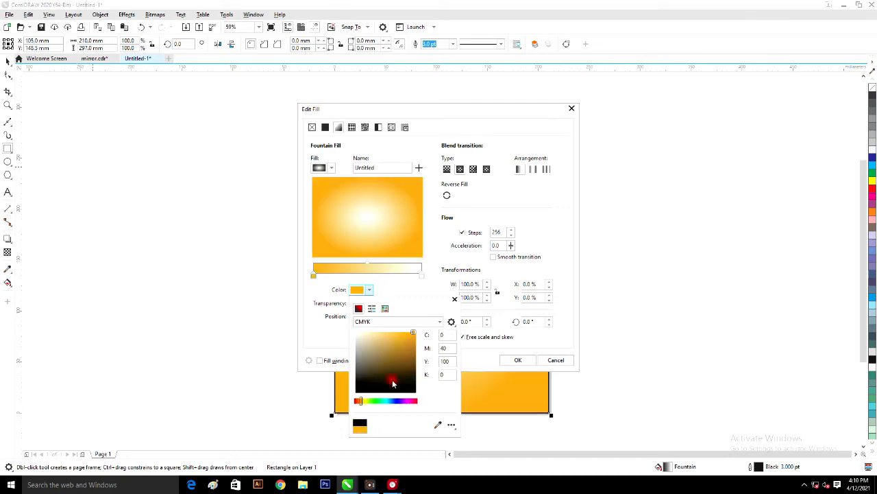
{"action": "left_click", "coordinate": [378, 221]}
{"action": "left_click", "coordinate": [518, 360]}
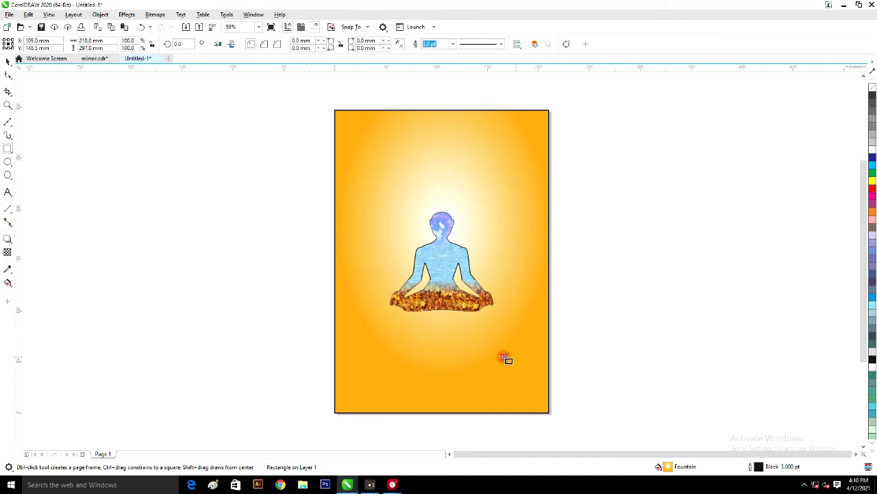
Step: Place a copy of the orange background rectangle beside the page, to its right
{"action": "left_click", "coordinate": [7, 61]}
{"action": "left_click_drag", "start_coordinate": [376, 150], "coordinate": [619, 139]}
{"action": "right_click", "coordinate": [619, 139]}
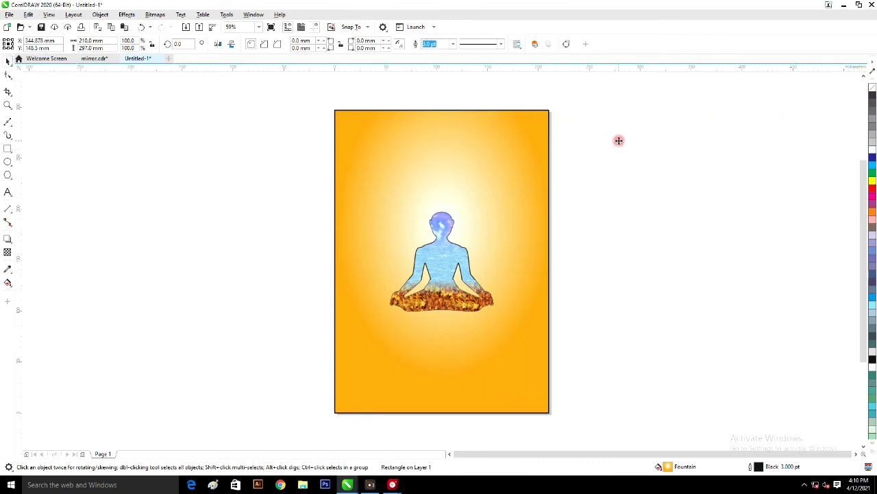
Step: Change the copied rectangle's fill to a linear fountain rotated about 86.6°, running from white at the top to orange at the bottom
{"action": "key", "text": "F11"}
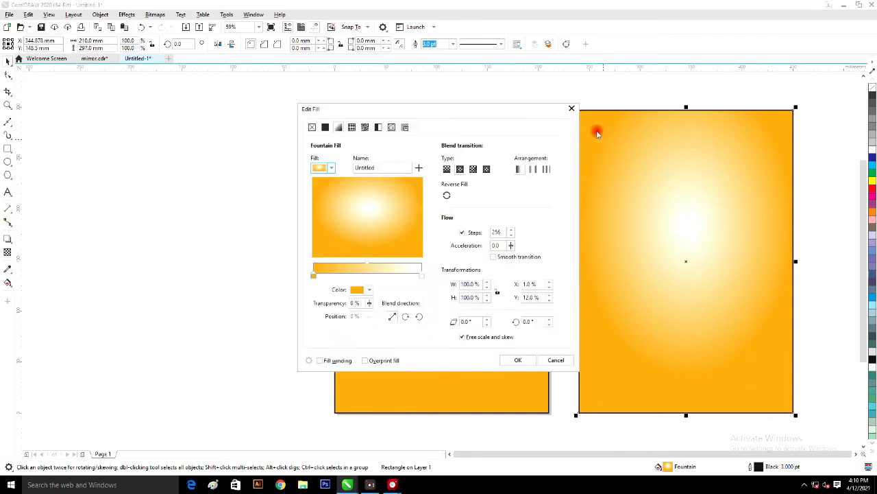
{"action": "left_click", "coordinate": [446, 169]}
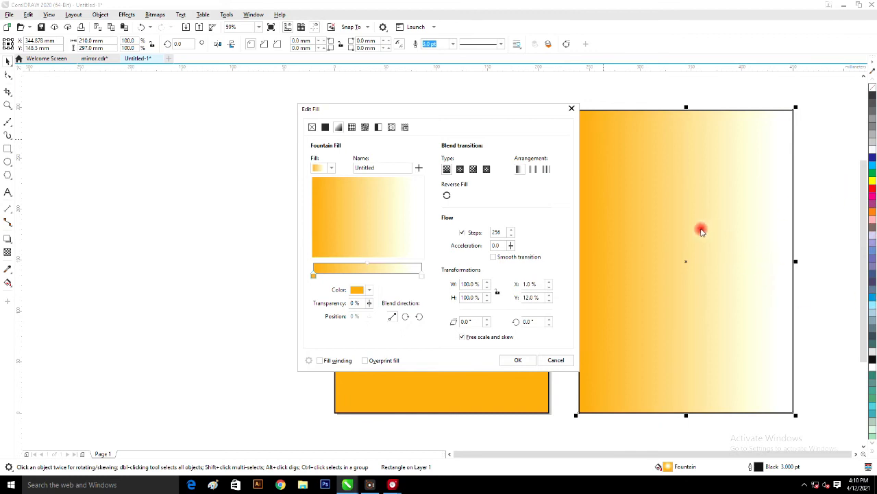
{"action": "left_click_drag", "start_coordinate": [401, 201], "coordinate": [364, 166]}
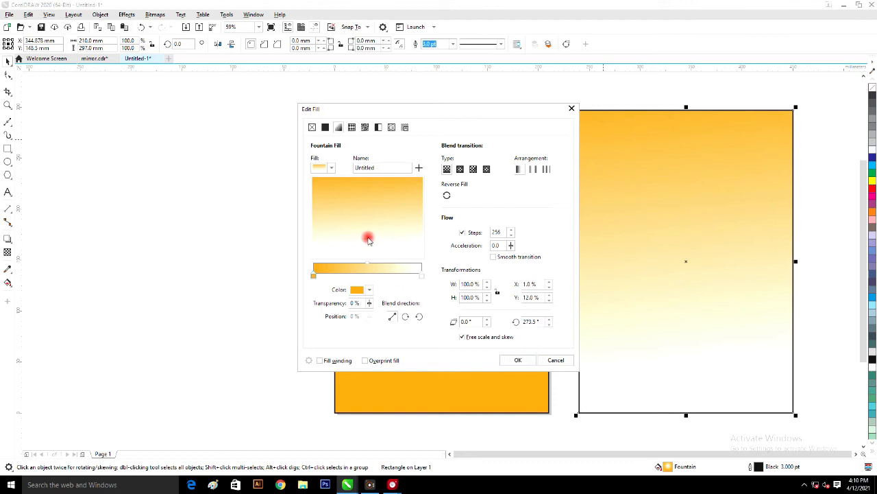
{"action": "left_click_drag", "start_coordinate": [372, 240], "coordinate": [374, 179]}
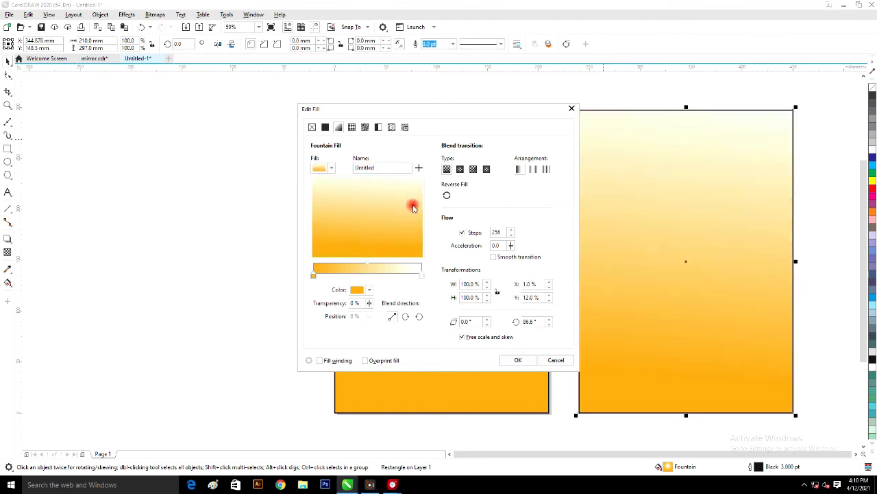
{"action": "left_click", "coordinate": [518, 360]}
Step: Convert the copied rectangle to curves and pull its two bottom nodes inward to form a downward-tapering wedge
{"action": "left_click", "coordinate": [697, 244]}
{"action": "key", "text": "ctrl+q"}
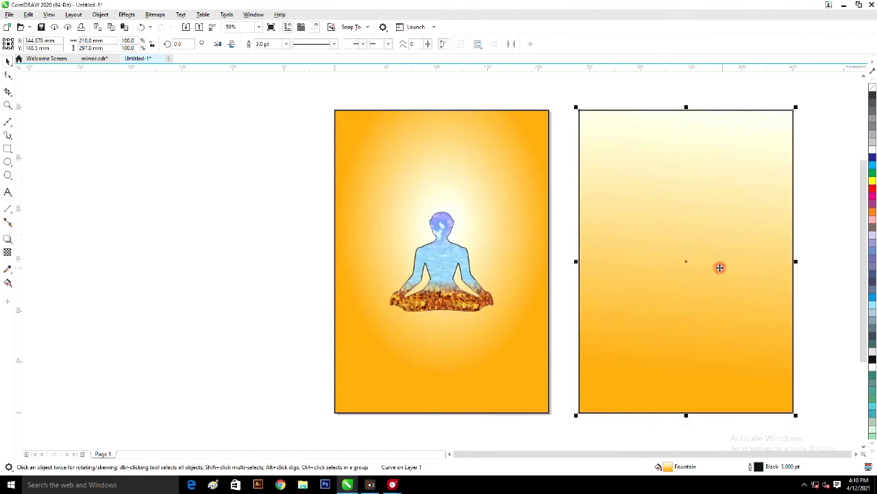
{"action": "left_click", "coordinate": [703, 237]}
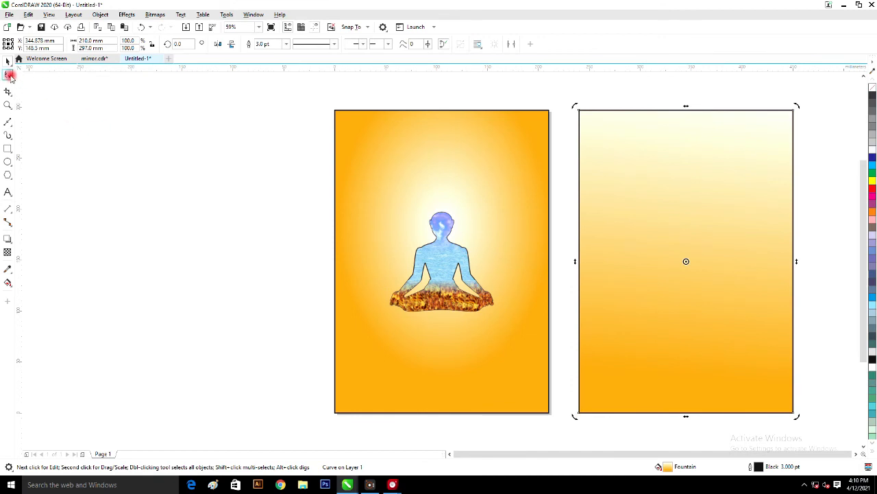
{"action": "left_click", "coordinate": [8, 74]}
{"action": "left_click_drag", "start_coordinate": [566, 396], "coordinate": [822, 433]}
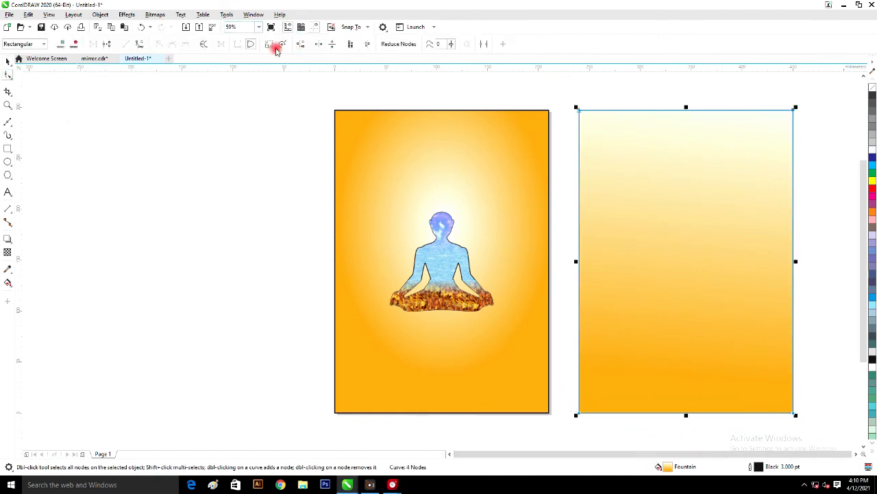
{"action": "left_click_drag", "start_coordinate": [797, 262], "coordinate": [700, 268]}
{"action": "key", "text": "space"}
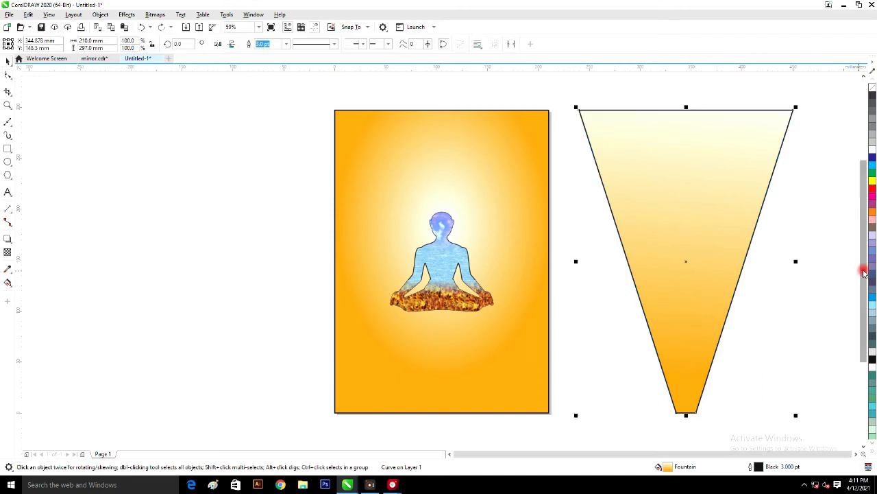
Step: Narrow the wedge to a ray about 28 mm wide, remove its outline, and scale it down to about 21 × 226 mm
{"action": "left_click_drag", "start_coordinate": [796, 261], "coordinate": [612, 272]}
{"action": "right_click", "coordinate": [872, 89]}
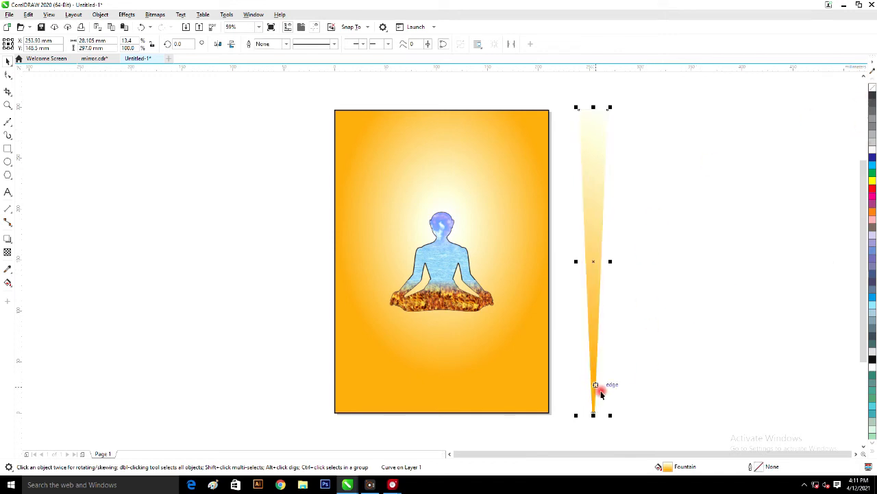
{"action": "left_click_drag", "start_coordinate": [611, 415], "coordinate": [601, 336]}
Step: Move the ray so its tip rests on the figure's head and centre it horizontally on the background rectangle
{"action": "left_click_drag", "start_coordinate": [589, 270], "coordinate": [445, 168]}
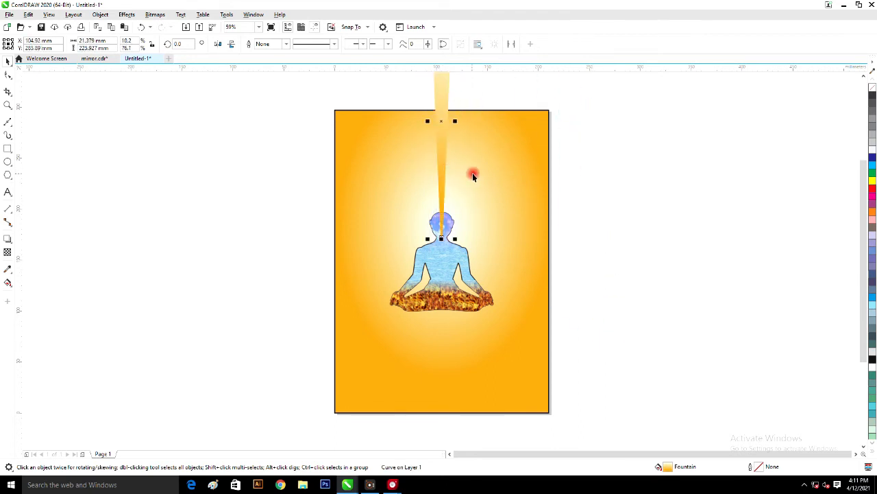
{"action": "left_click", "coordinate": [472, 173], "text": "shift"}
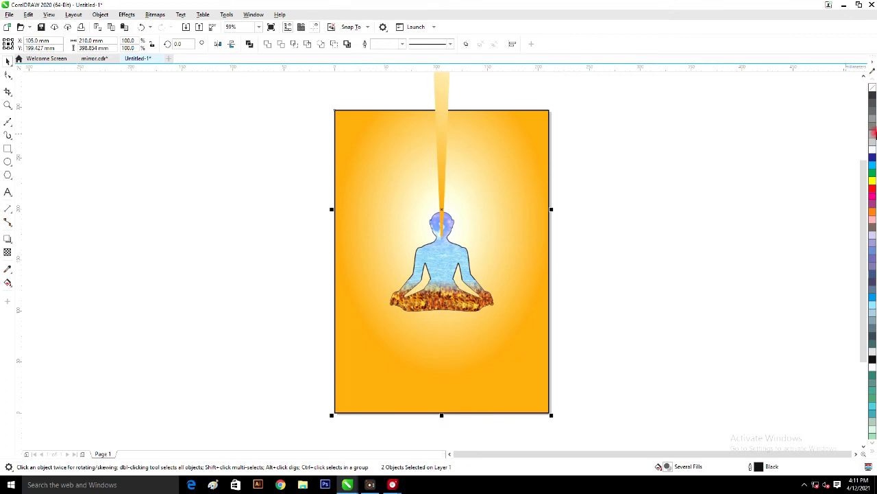
{"action": "scroll", "coordinate": [411, 158], "scroll_direction": "down", "scroll_amount": 1}
Step: Set the ray's rotation centre on the figure's head and create a copy rotated 15° counterclockwise around it
{"action": "left_click", "coordinate": [443, 123]}
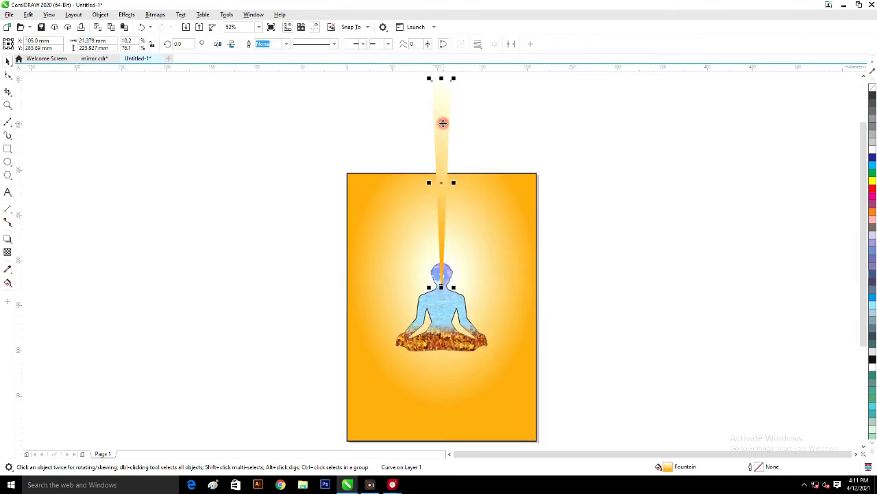
{"action": "left_click", "coordinate": [442, 124]}
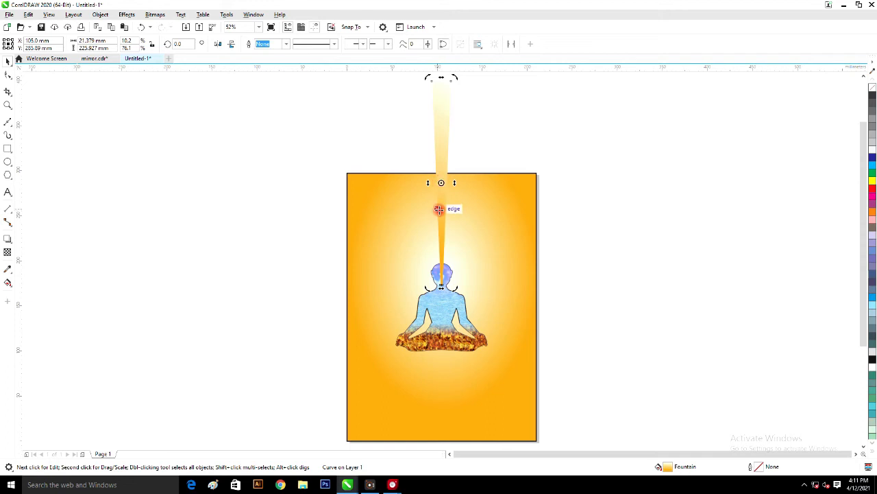
{"action": "mouse_move", "coordinate": [437, 246]}
{"action": "left_mouse_down"}
{"action": "mouse_move", "coordinate": [441, 266]}
{"action": "mouse_move", "coordinate": [444, 94]}
{"action": "mouse_move", "coordinate": [429, 79]}
{"action": "mouse_move", "coordinate": [381, 95]}
{"action": "left_mouse_up"}
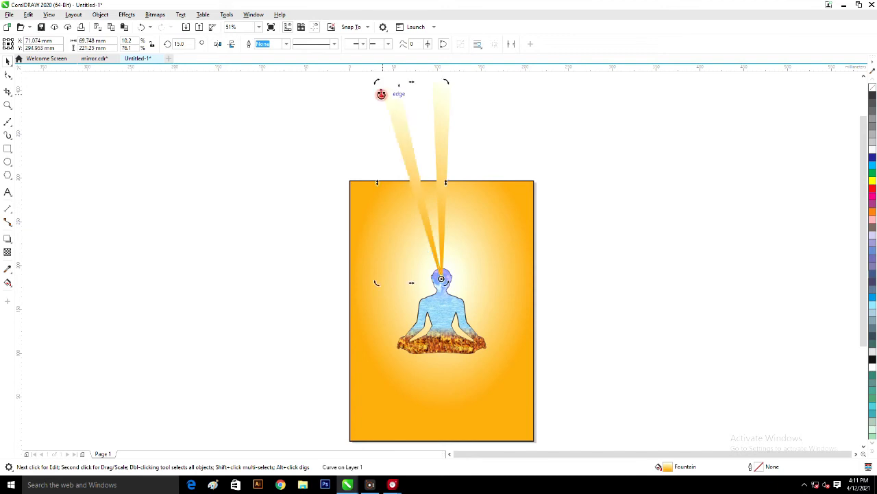
Step: Repeat the 15° rotated copy until the rays form a full circle around the figure's head
{"action": "key", "text": "ctrl+r"}
{"action": "key", "text": "ctrl+r"}
{"action": "key", "text": "ctrl+r"}
{"action": "key", "text": "ctrl+r"}
{"action": "key", "text": "ctrl+r"}
{"action": "key", "text": "ctrl+r"}
{"action": "key", "text": "ctrl+r"}
{"action": "key", "text": "ctrl+r"}
{"action": "key", "text": "ctrl+r"}
{"action": "key", "text": "ctrl+r"}
{"action": "key", "text": "ctrl+r"}
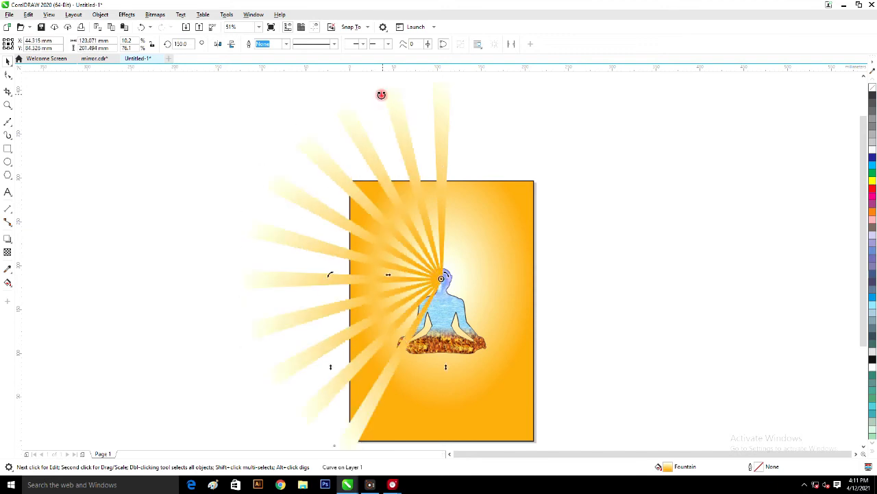
{"action": "key", "text": "ctrl+r"}
{"action": "key", "text": "ctrl+r"}
{"action": "key", "text": "ctrl+r"}
{"action": "key", "text": "ctrl+r"}
{"action": "key", "text": "ctrl+r"}
{"action": "key", "text": "ctrl+r"}
{"action": "key", "text": "ctrl+r"}
{"action": "key", "text": "ctrl+r"}
{"action": "key", "text": "ctrl+r"}
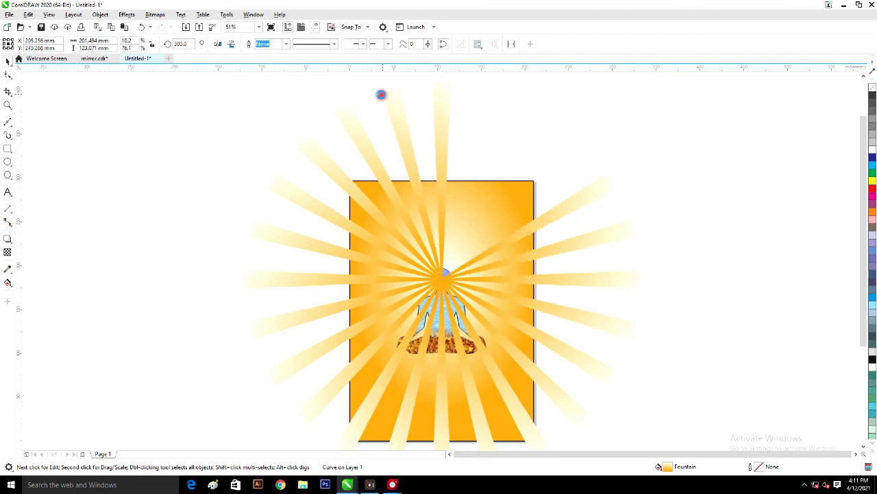
{"action": "key", "text": "ctrl+r"}
{"action": "key", "text": "ctrl+r"}
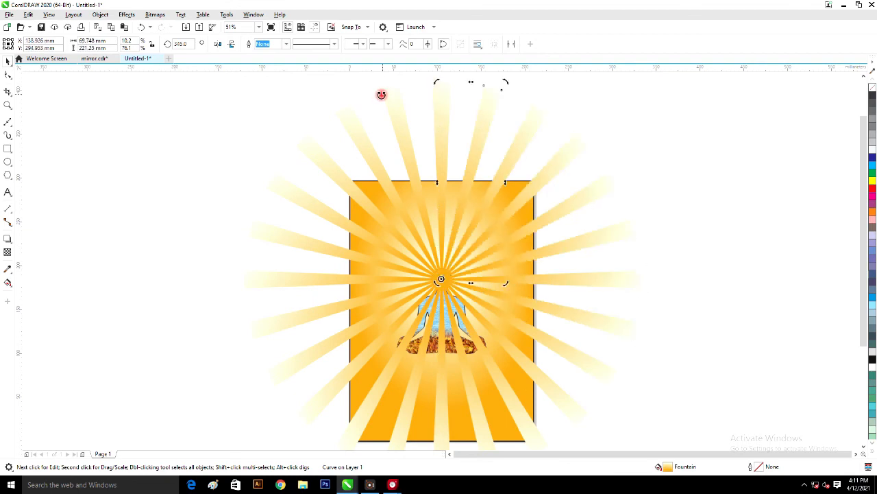
Step: Select the figure group, and group all the rays into a single sunburst object
{"action": "left_click_drag", "start_coordinate": [338, 233], "coordinate": [433, 328]}
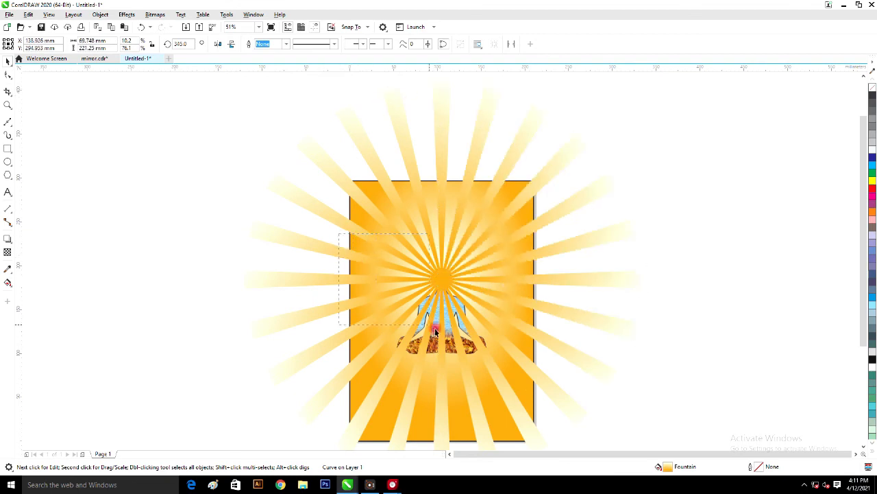
{"action": "left_click_drag", "start_coordinate": [508, 374], "coordinate": [510, 372]}
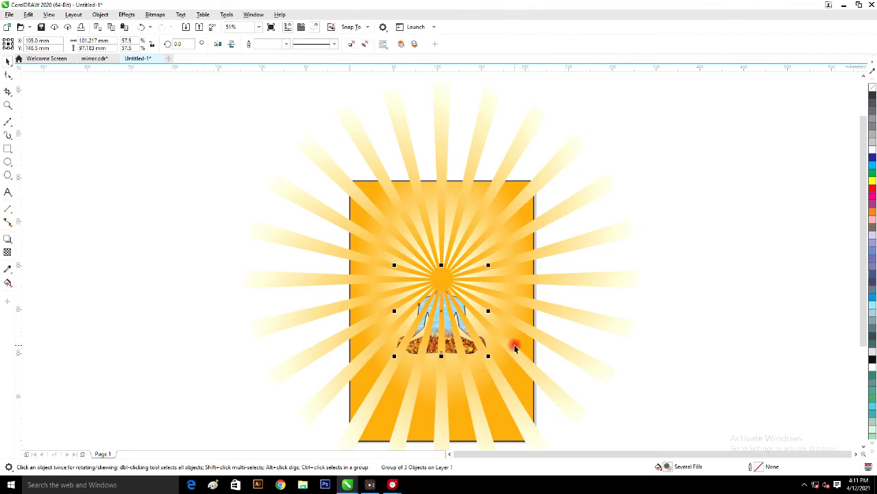
{"action": "left_click", "coordinate": [574, 273]}
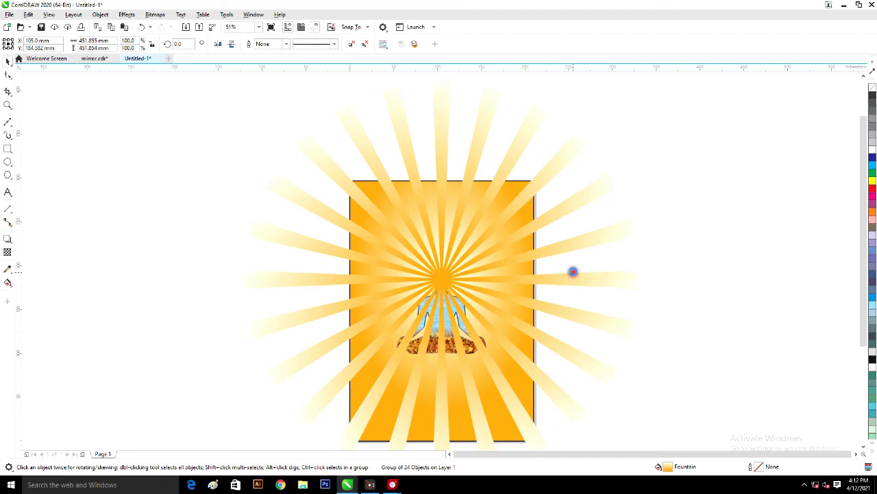
Step: Send the sunburst group to the back and PowerClip it inside the orange gradient background rectangle
{"action": "key", "text": "shift+Page_Down"}
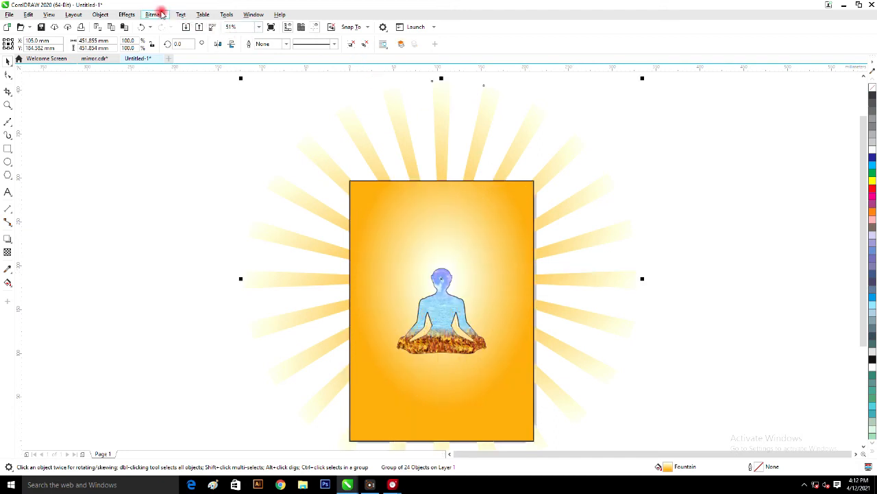
{"action": "left_click", "coordinate": [127, 14]}
{"action": "mouse_move", "coordinate": [100, 14]}
{"action": "mouse_move", "coordinate": [115, 49]}
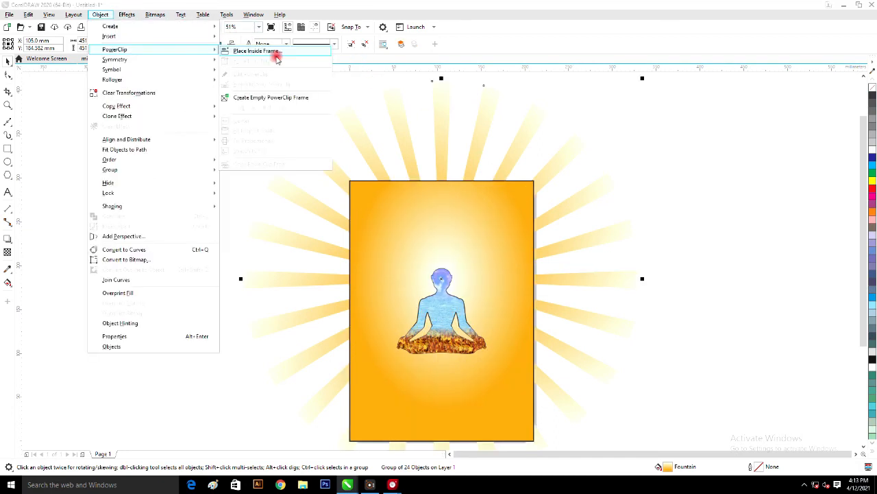
{"action": "left_click", "coordinate": [414, 206]}
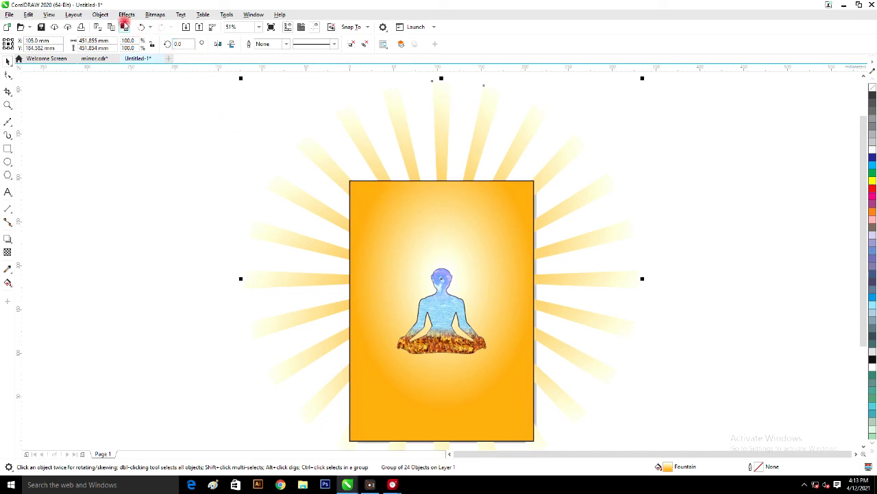
{"action": "left_click", "coordinate": [126, 14]}
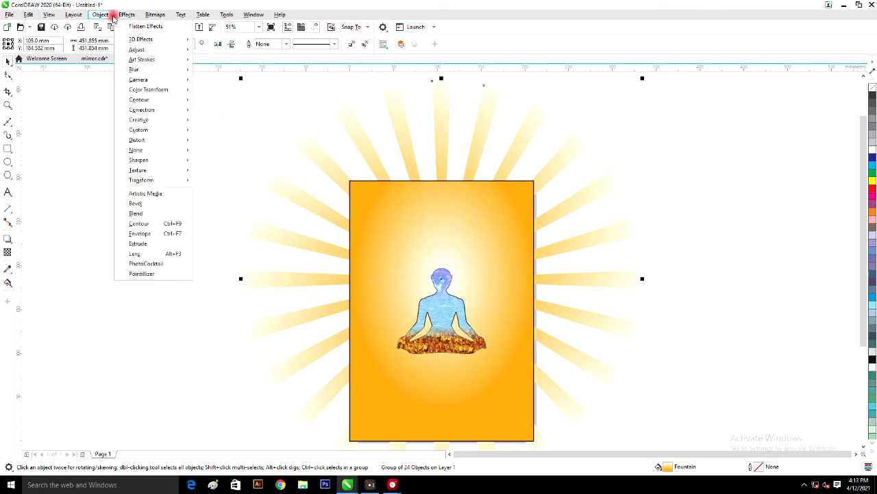
{"action": "mouse_move", "coordinate": [101, 14]}
{"action": "mouse_move", "coordinate": [114, 48]}
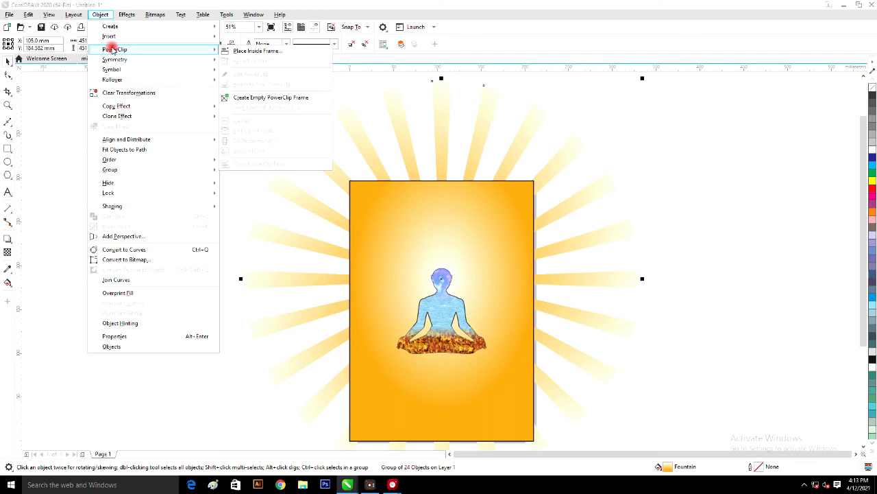
{"action": "left_click", "coordinate": [259, 51]}
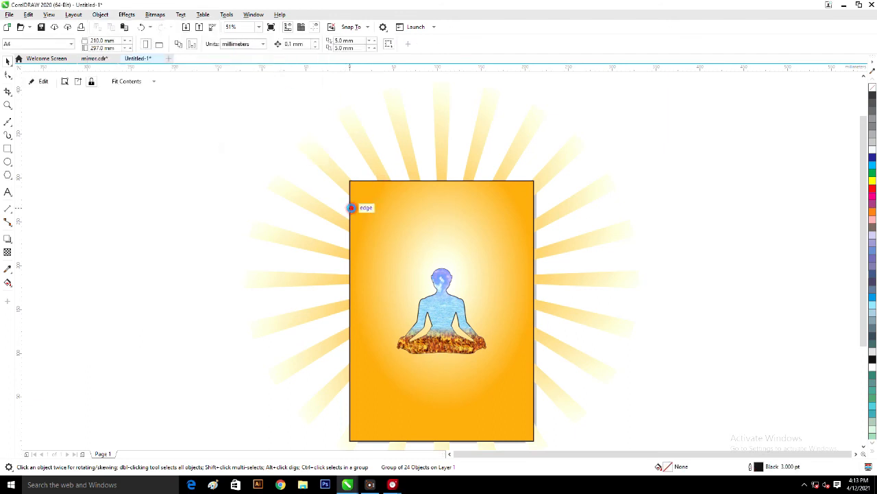
{"action": "left_click", "coordinate": [351, 208]}
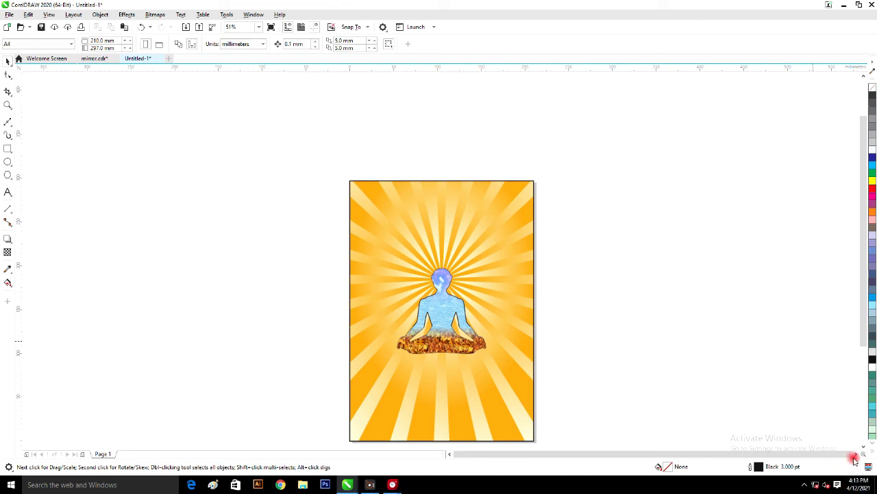
Step: Draw a circle about 150 mm wide, centre it horizontally on the background, and place it inside the PowerClip directly beneath the figure
{"action": "left_click", "coordinate": [864, 446]}
{"action": "left_click", "coordinate": [864, 446]}
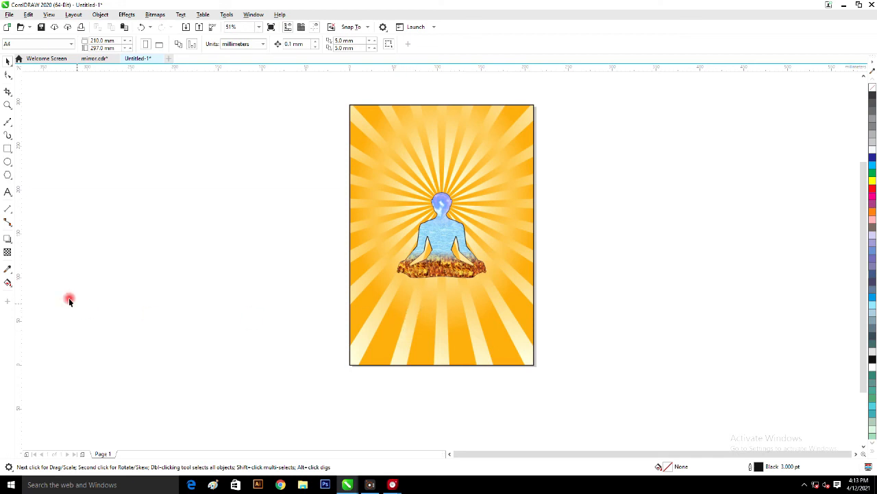
{"action": "left_click", "coordinate": [8, 162]}
{"action": "left_click_drag", "start_coordinate": [331, 250], "coordinate": [463, 370]}
{"action": "key", "text": "space"}
{"action": "left_click", "coordinate": [493, 298], "text": "shift"}
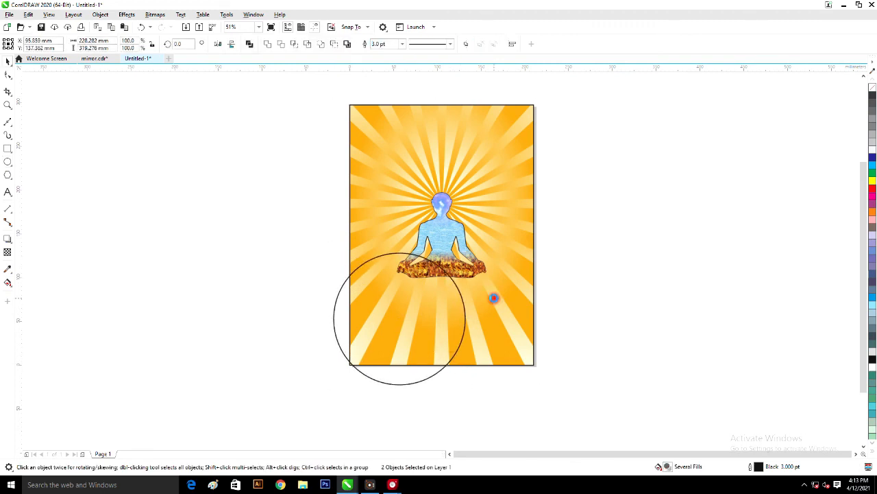
{"action": "key", "text": "c"}
{"action": "left_click", "coordinate": [572, 256]}
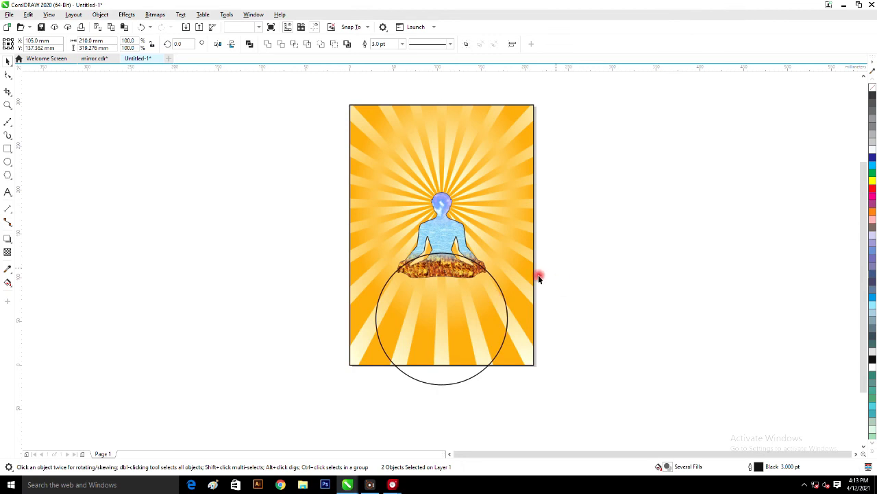
{"action": "left_click", "coordinate": [451, 349]}
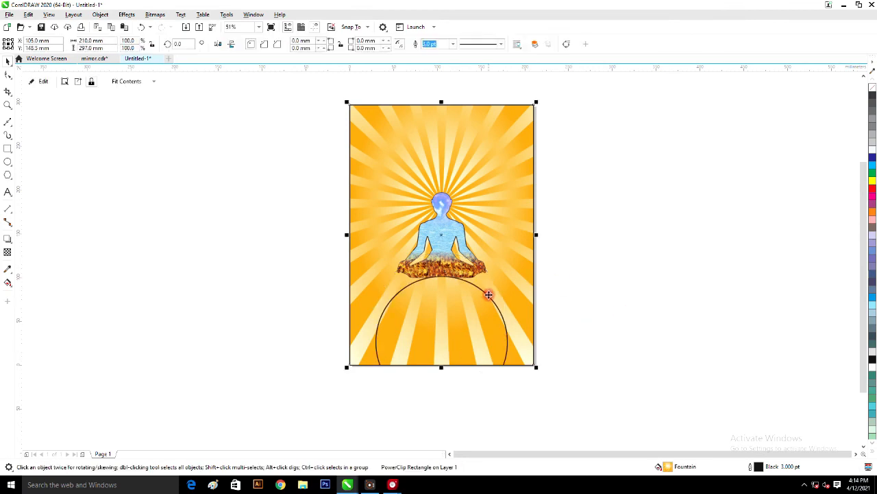
Step: Within the background PowerClip's contents, fill the circle with cyan (C100 M0 Y0 K0), remove its outline, and finish editing
{"action": "left_click", "coordinate": [586, 270]}
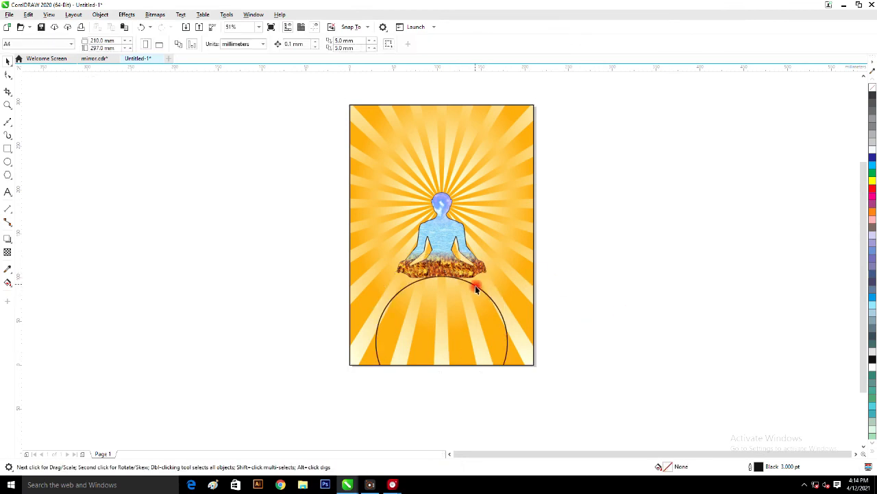
{"action": "left_click", "coordinate": [479, 288]}
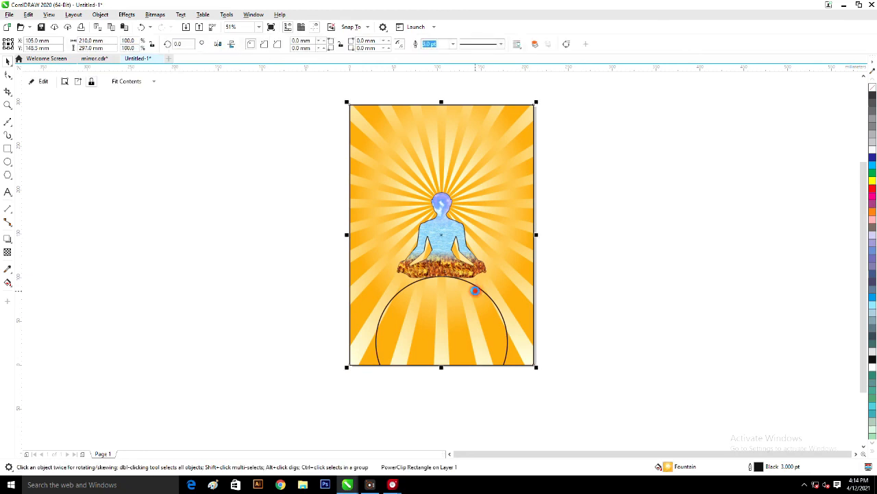
{"action": "double_click", "coordinate": [476, 290]}
{"action": "left_click", "coordinate": [475, 292]}
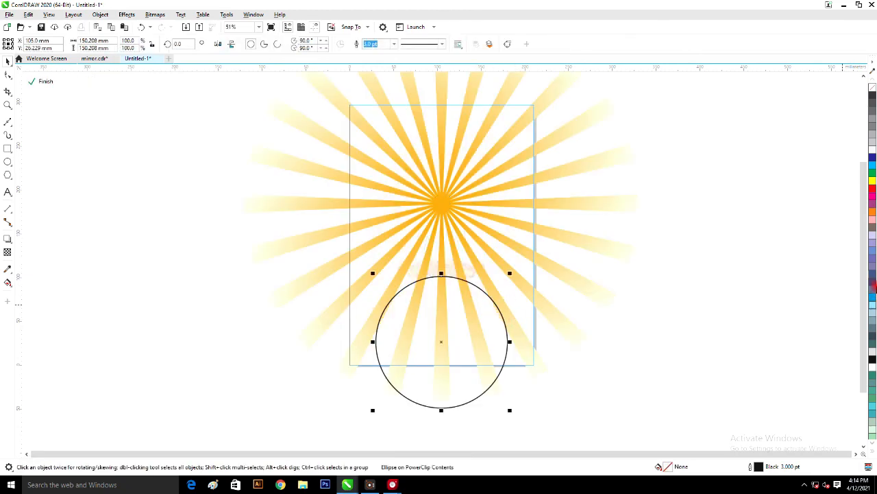
{"action": "left_click", "coordinate": [873, 166]}
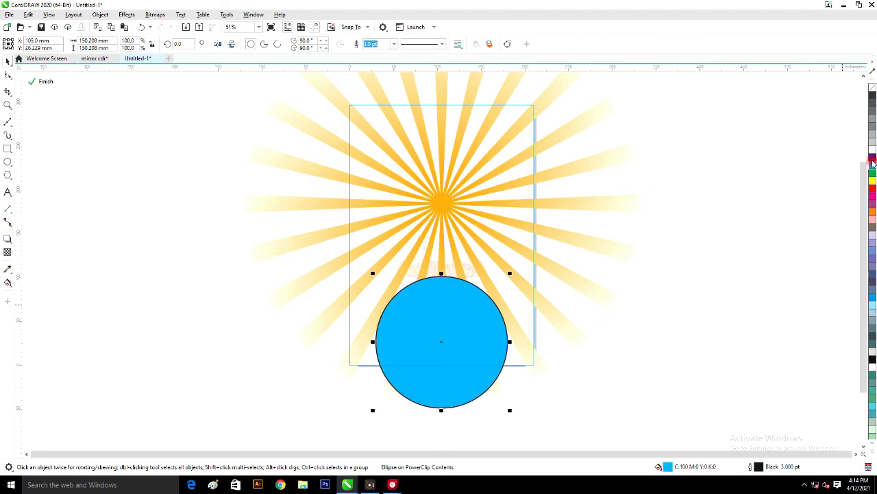
{"action": "right_click", "coordinate": [873, 86]}
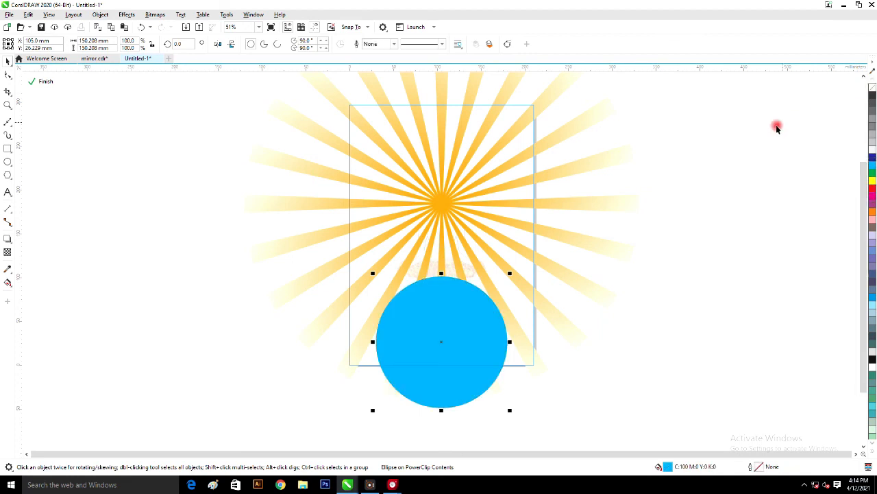
{"action": "right_click", "coordinate": [445, 334]}
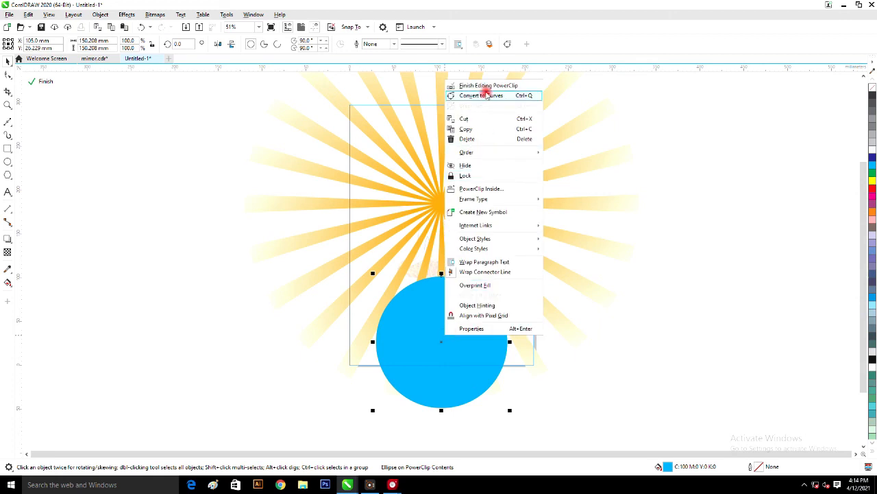
{"action": "left_click", "coordinate": [486, 86]}
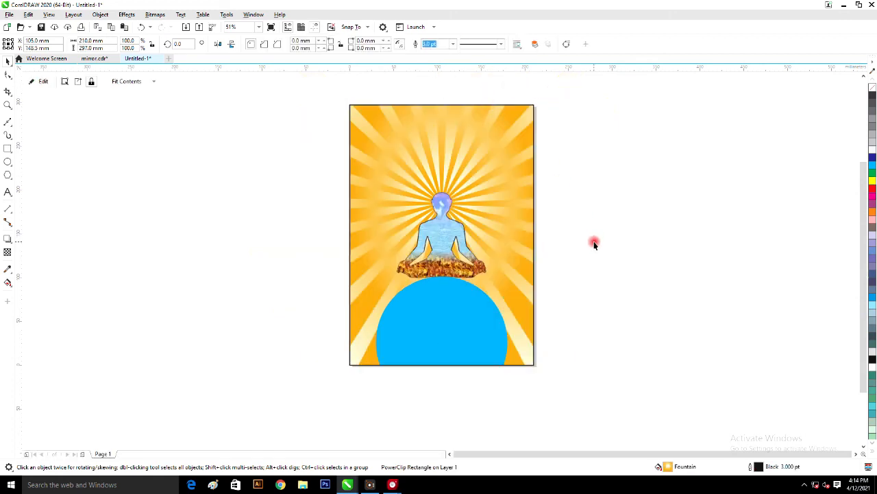
{"action": "left_click", "coordinate": [594, 245]}
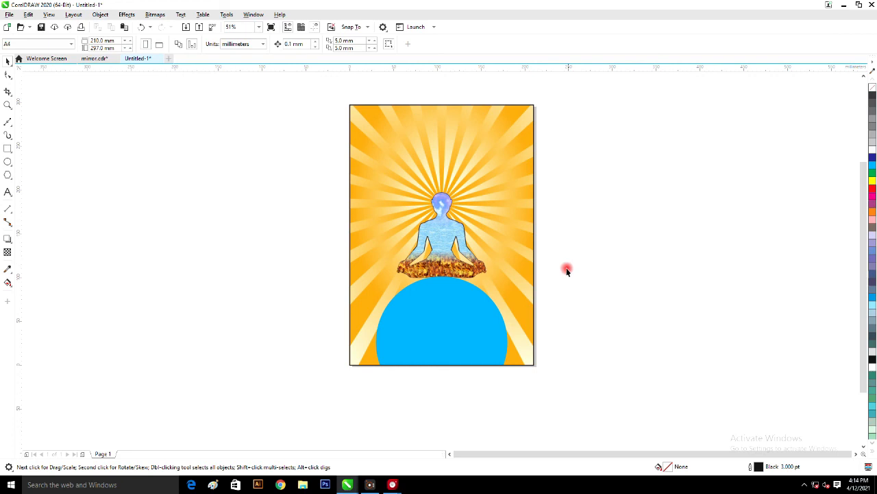
Step: Move the figure group down about 13 mm onto the blue circle and enlarge it to about 122 × 118 mm
{"action": "left_click", "coordinate": [444, 321]}
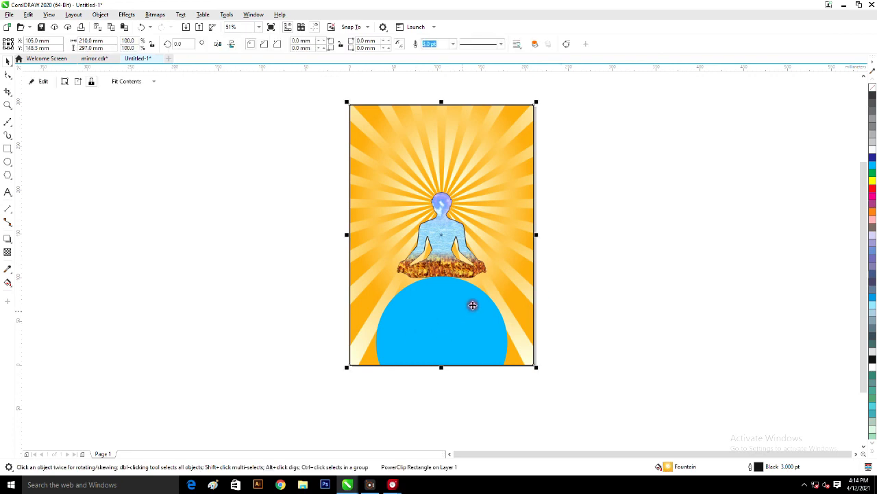
{"action": "left_click", "coordinate": [560, 206]}
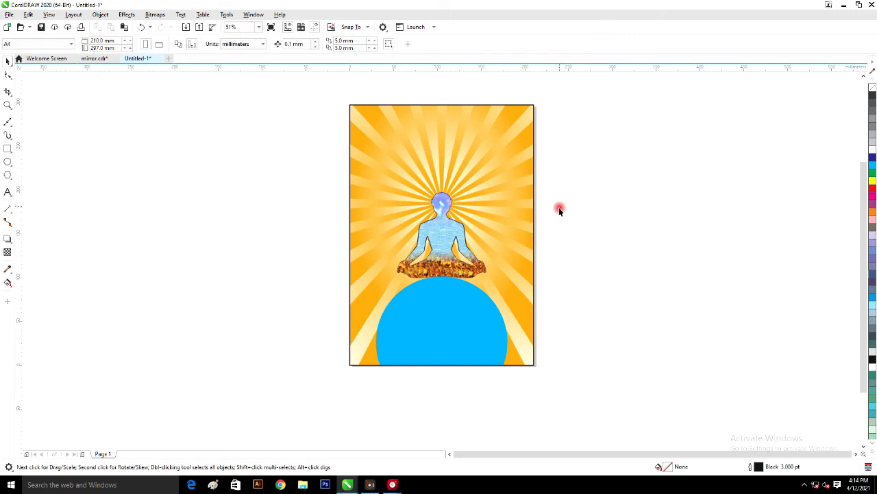
{"action": "left_click", "coordinate": [447, 232]}
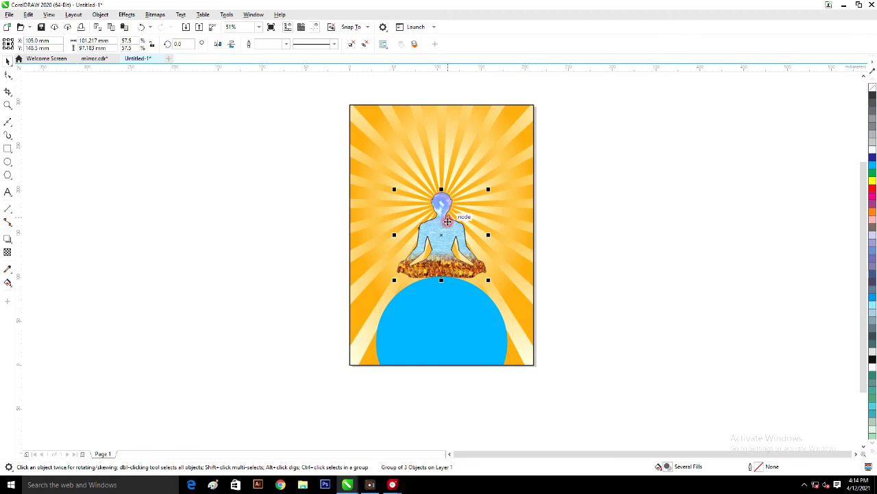
{"action": "left_click_drag", "start_coordinate": [447, 221], "coordinate": [447, 232]}
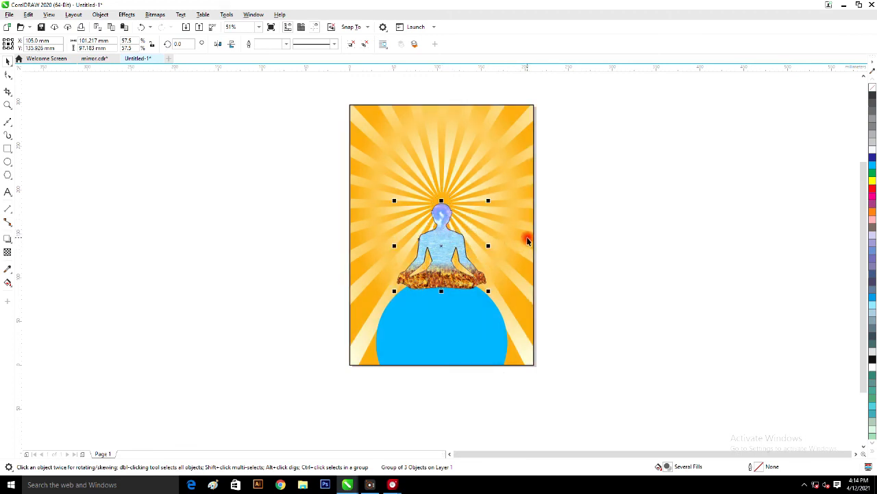
{"action": "left_click_drag", "start_coordinate": [488, 201], "coordinate": [513, 195]}
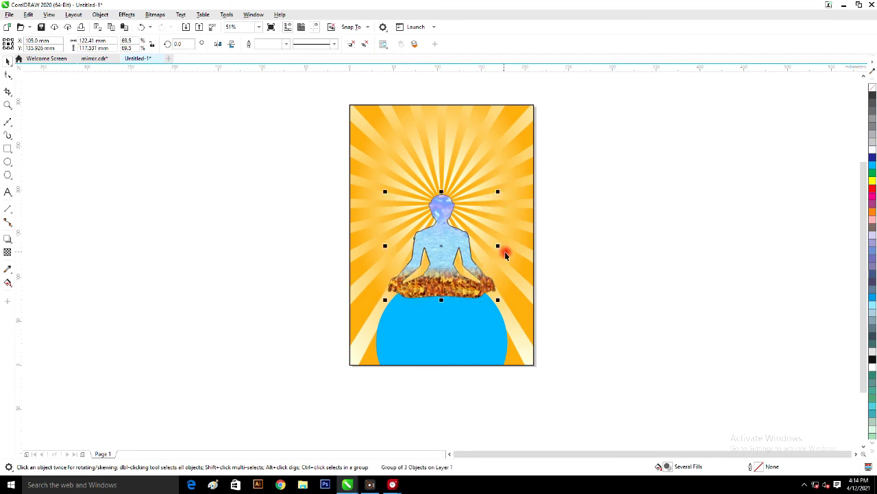
{"action": "left_click", "coordinate": [577, 268]}
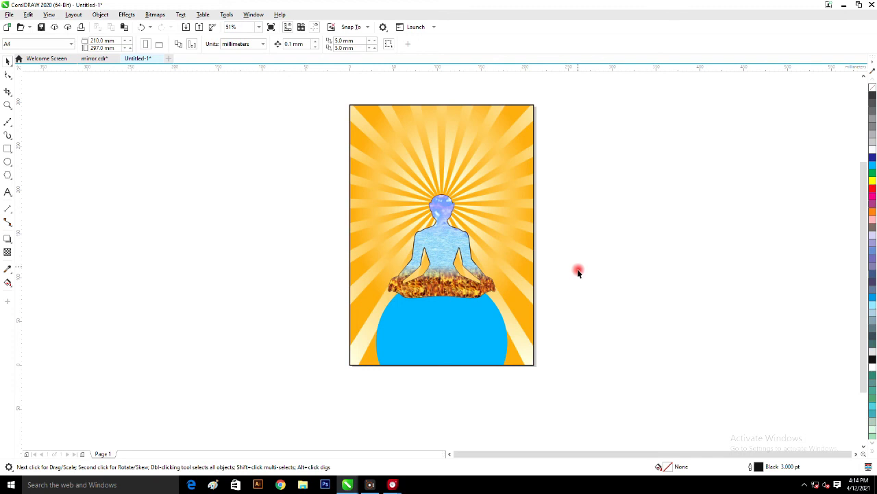
{"action": "left_click", "coordinate": [487, 328]}
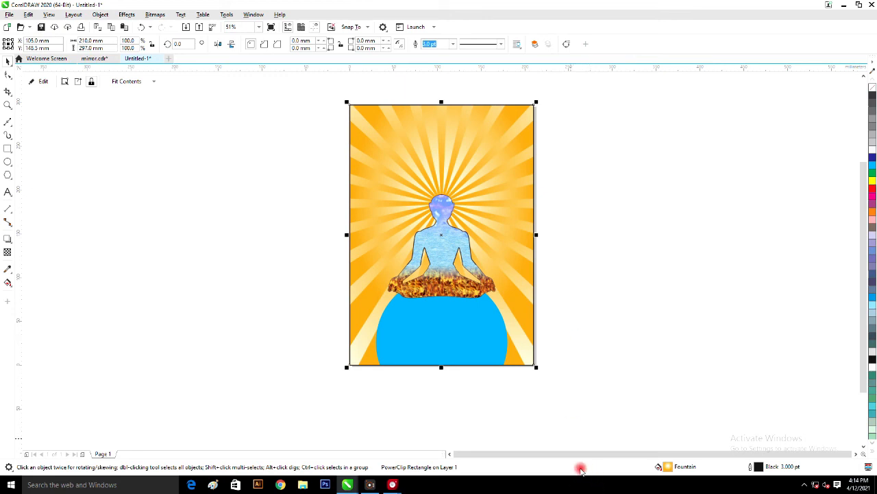
{"action": "left_click", "coordinate": [561, 336]}
{"action": "left_click", "coordinate": [479, 335]}
{"action": "left_click", "coordinate": [434, 28]}
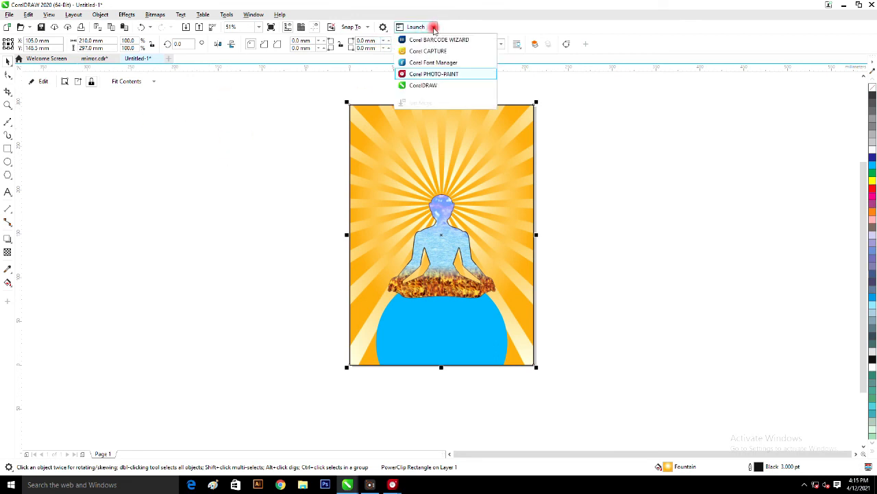
{"action": "left_click", "coordinate": [393, 486]}
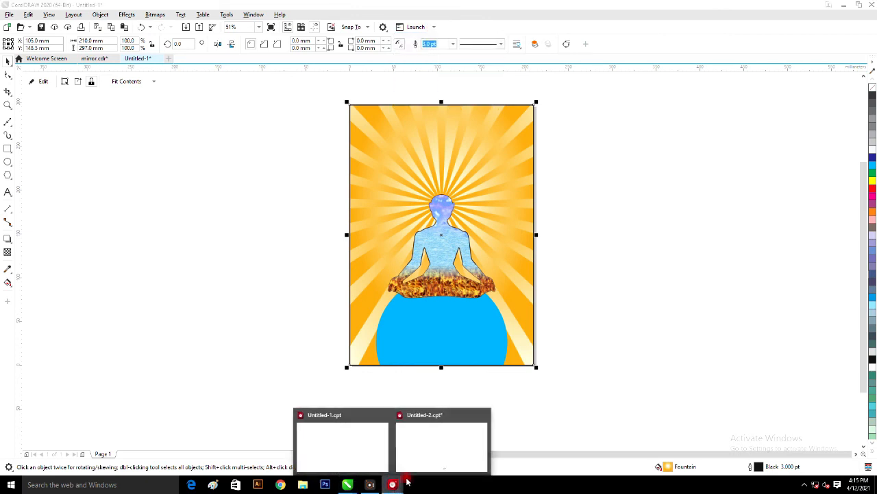
{"action": "left_click", "coordinate": [574, 457]}
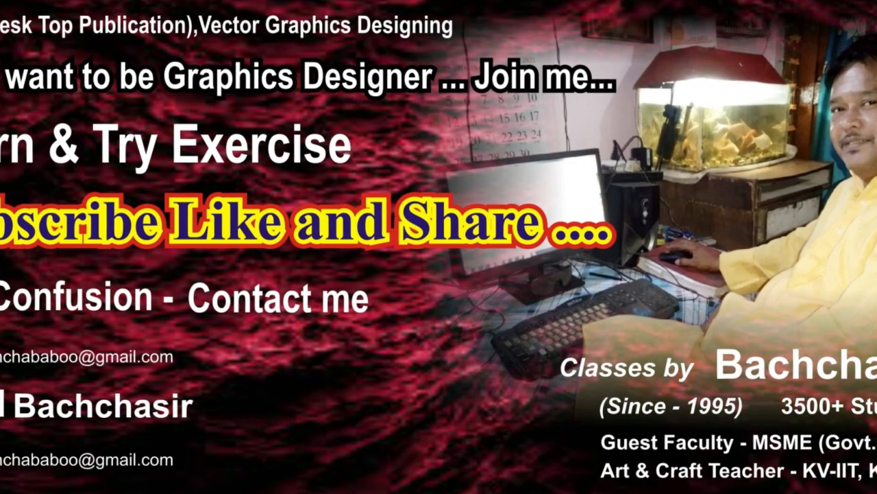